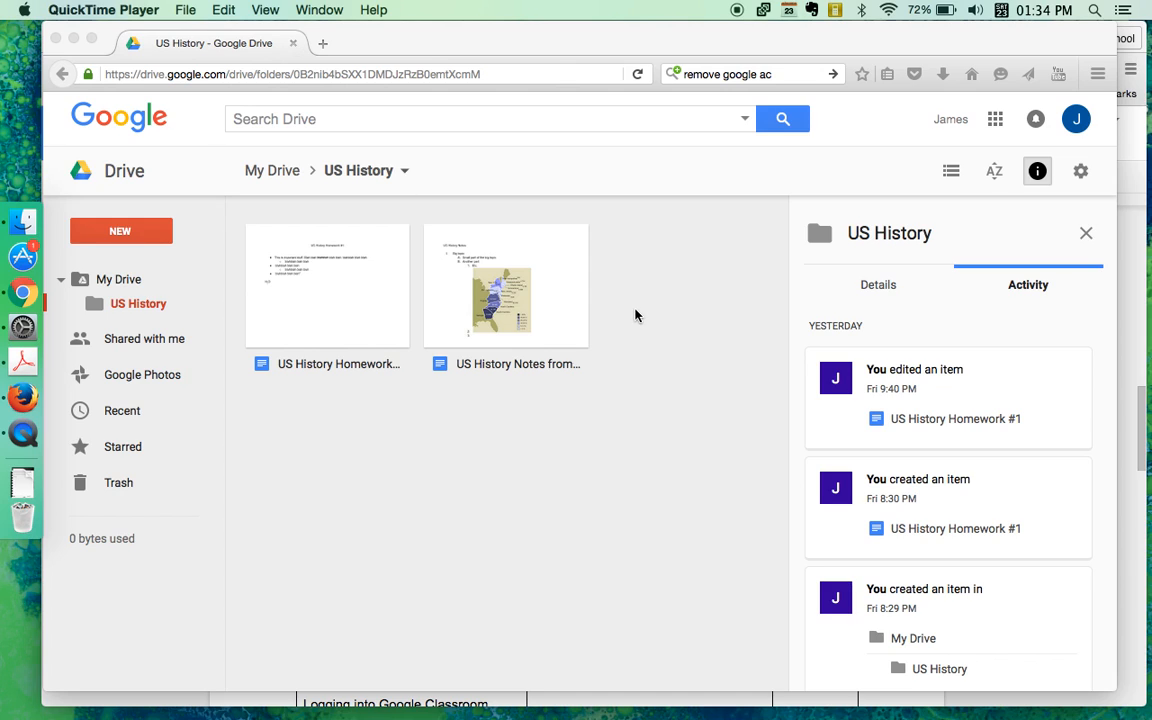
Create a new Google Docs document in the US History folder.
click(496, 285)
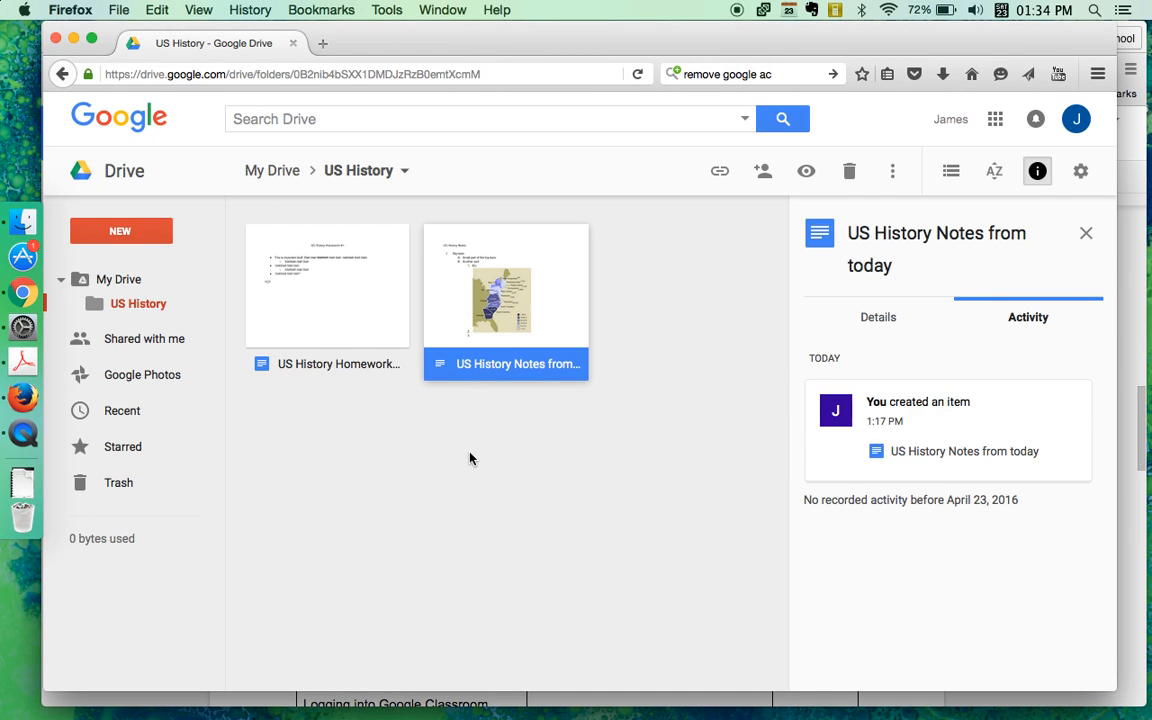
click(118, 233)
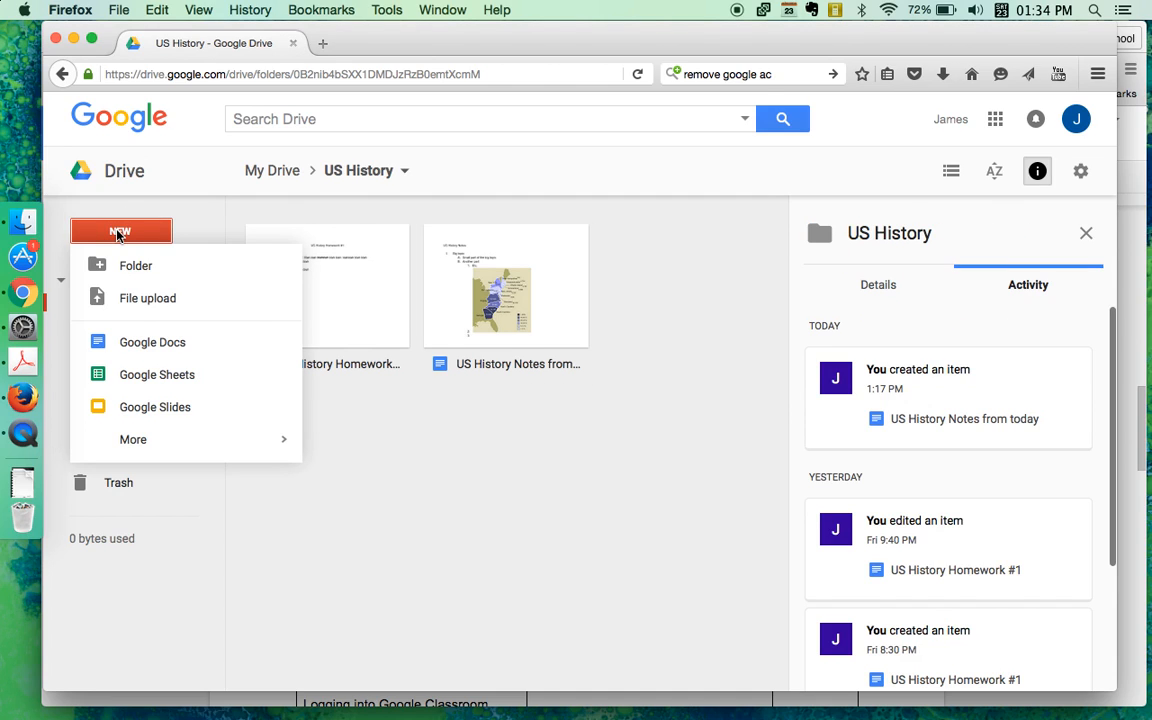
click(151, 344)
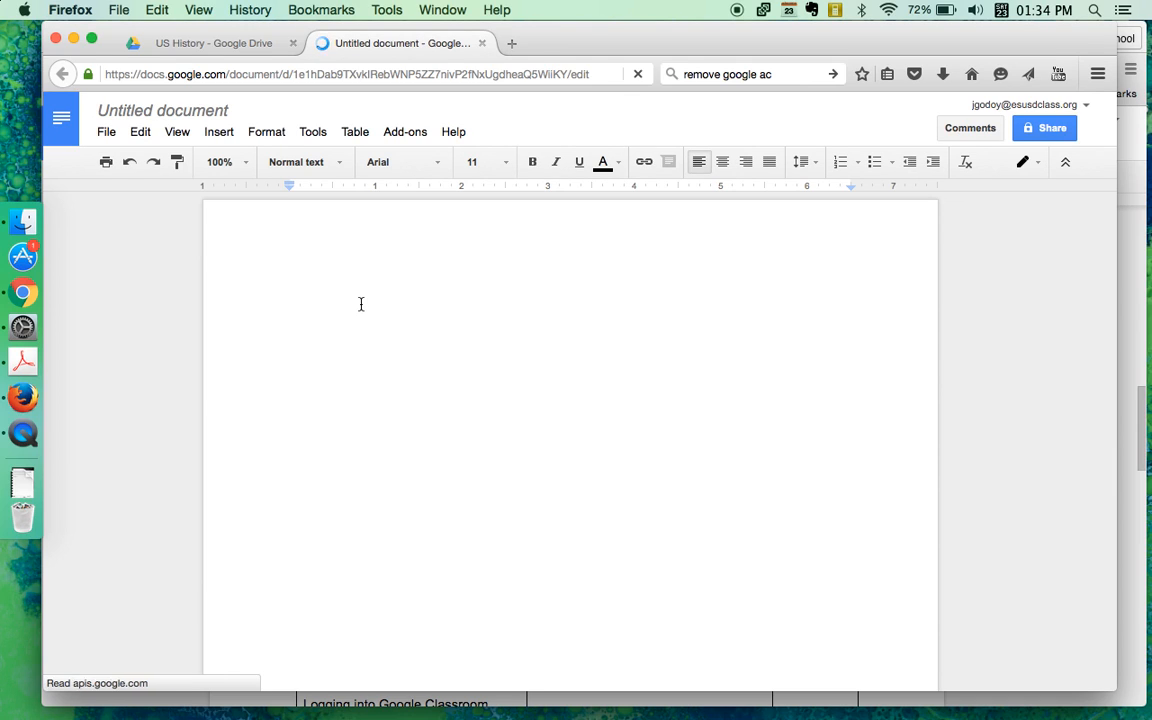
Enter the heading "13 Colonies Worksheet", give the document the same name, and start a new line below the heading.
text(13 Colon)
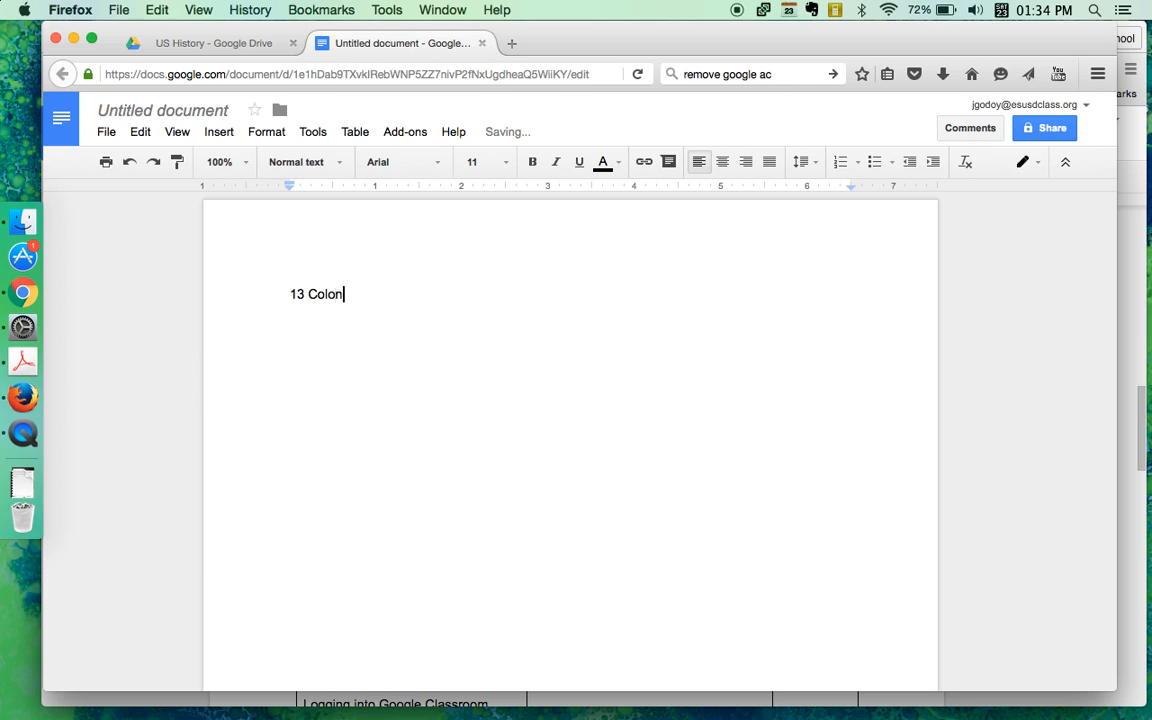
text(ies Wro)
key(BackSpace)
key(BackSpace)
text(orksheet)
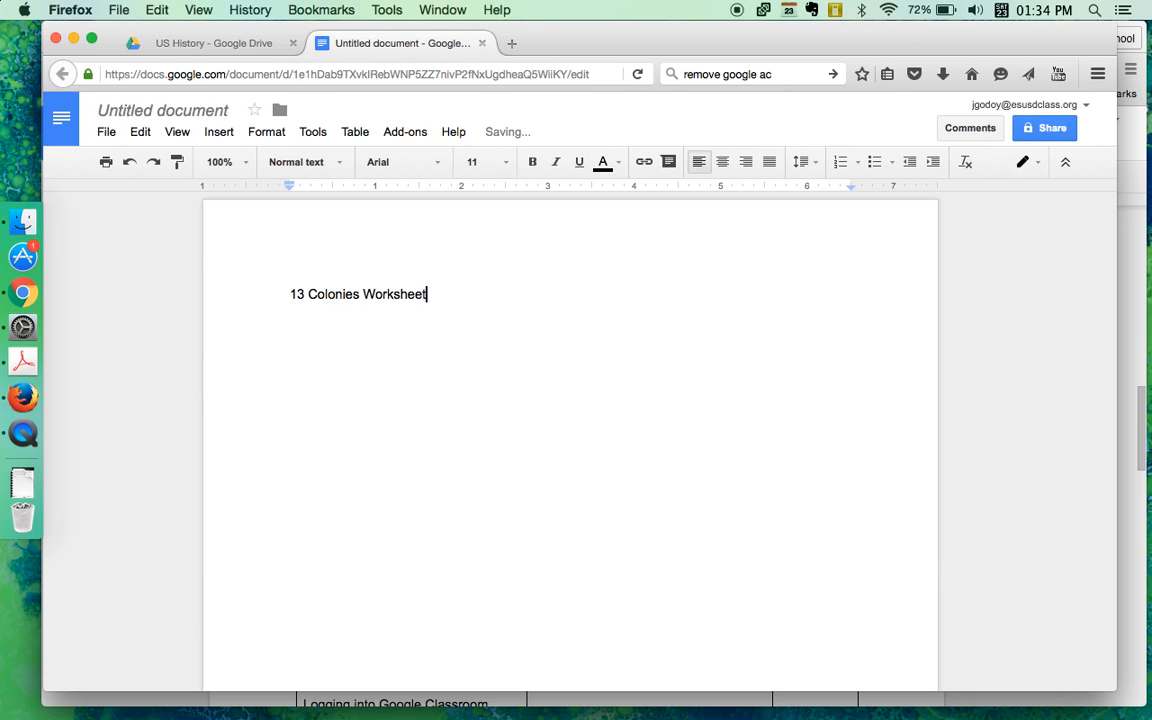
click(170, 110)
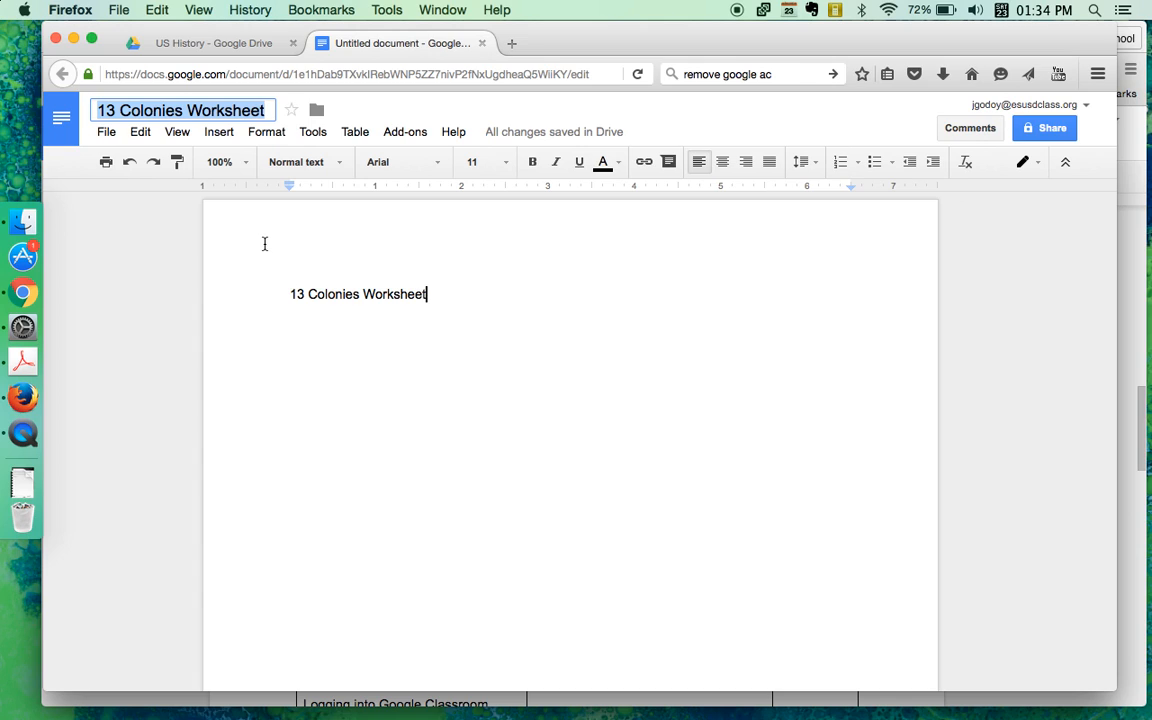
click(331, 313)
click(443, 299)
key(Return)
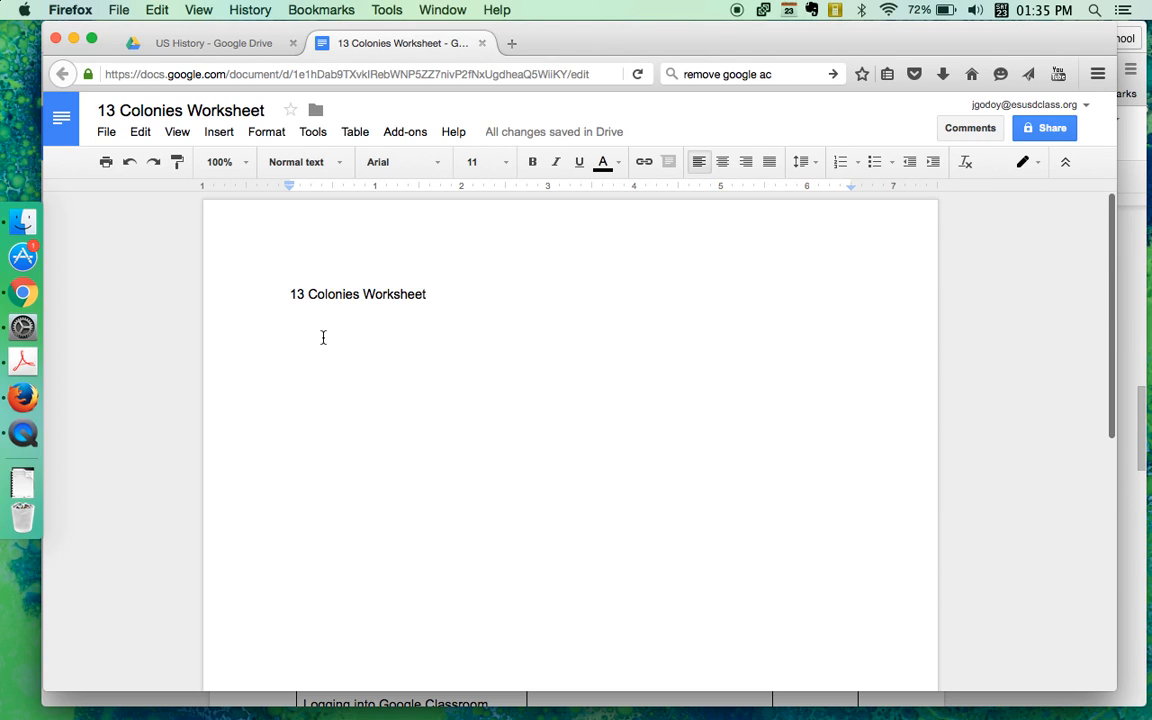
Search Google images for "13 colonies" to find a picture to insert below the heading.
click(219, 131)
click(213, 159)
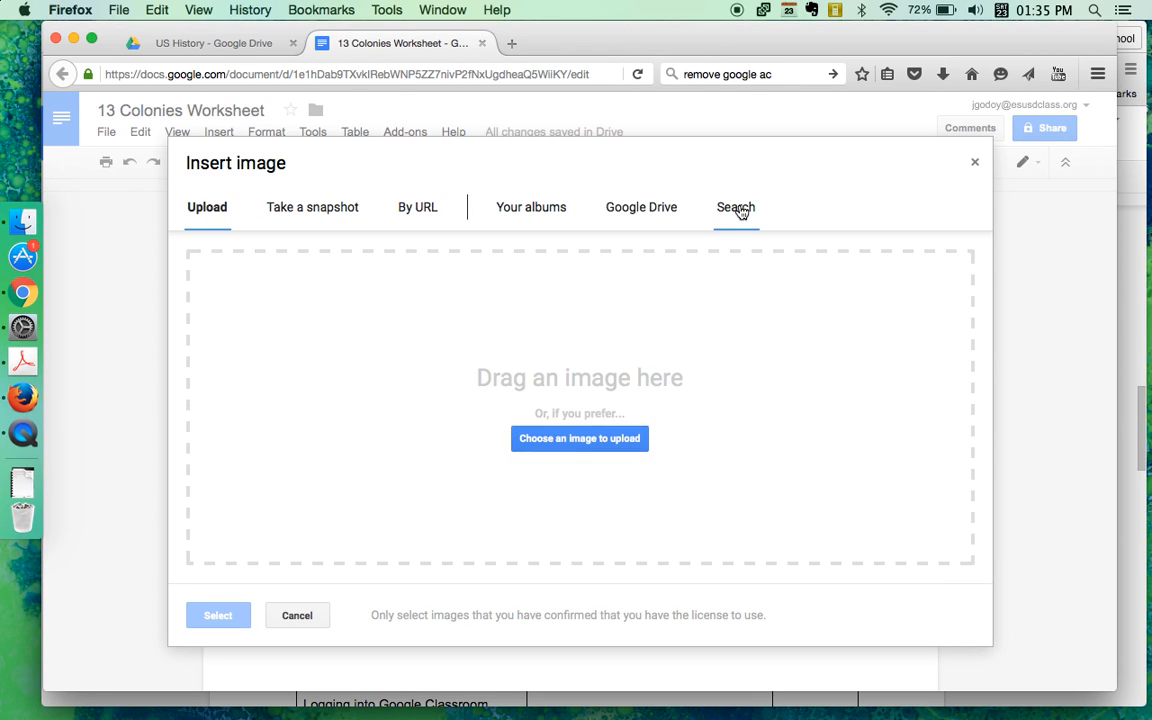
click(739, 209)
text(13 )
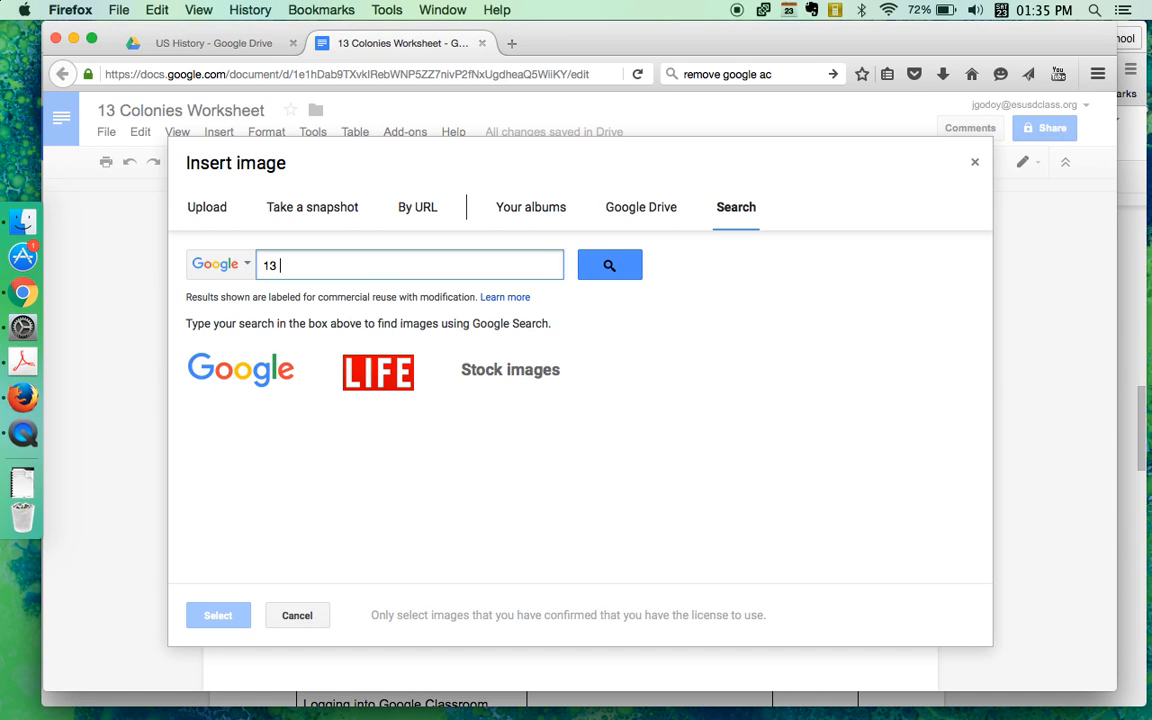
text(colonies)
key(Return)
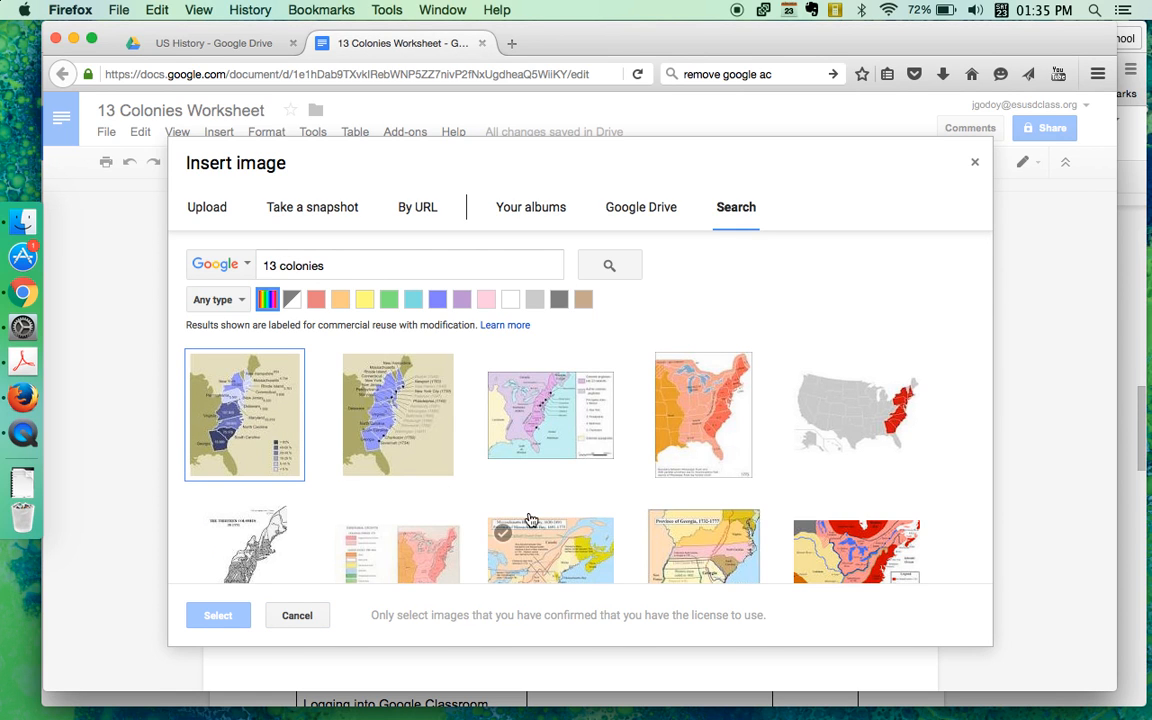
Insert the "Les Treize Colonies 1775" map from the image results into the document.
scroll(739, 479, down, 1)
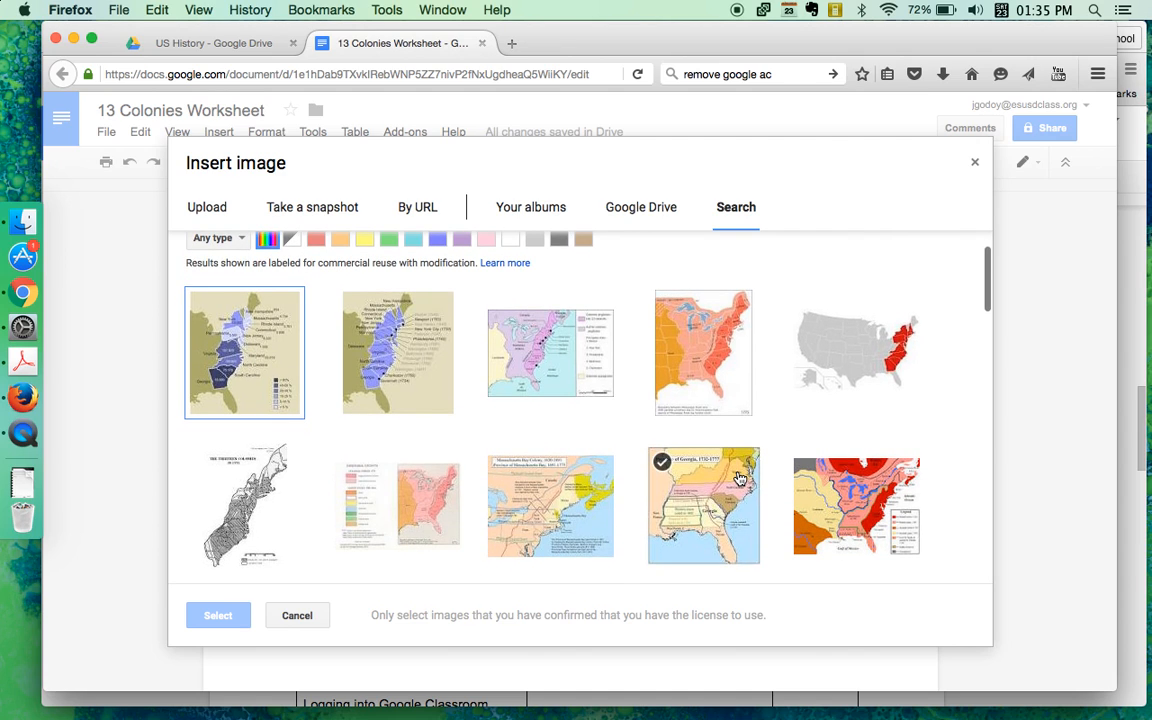
scroll(700, 470, up, 1)
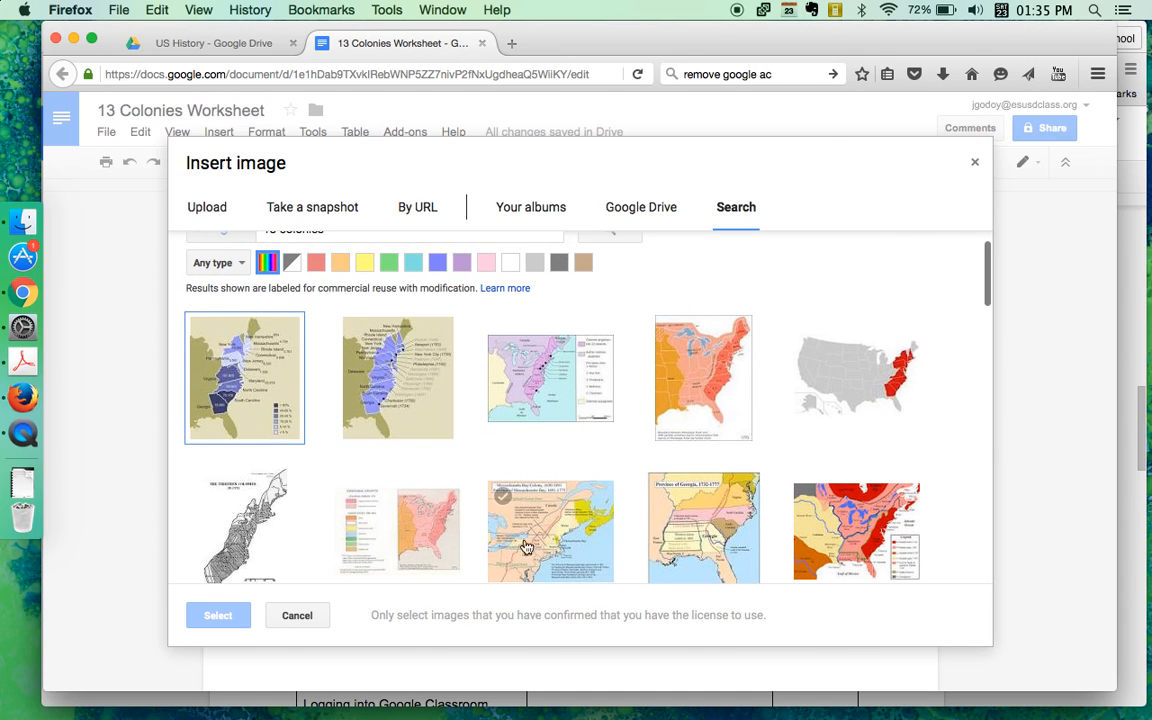
scroll(540, 500, down, 3)
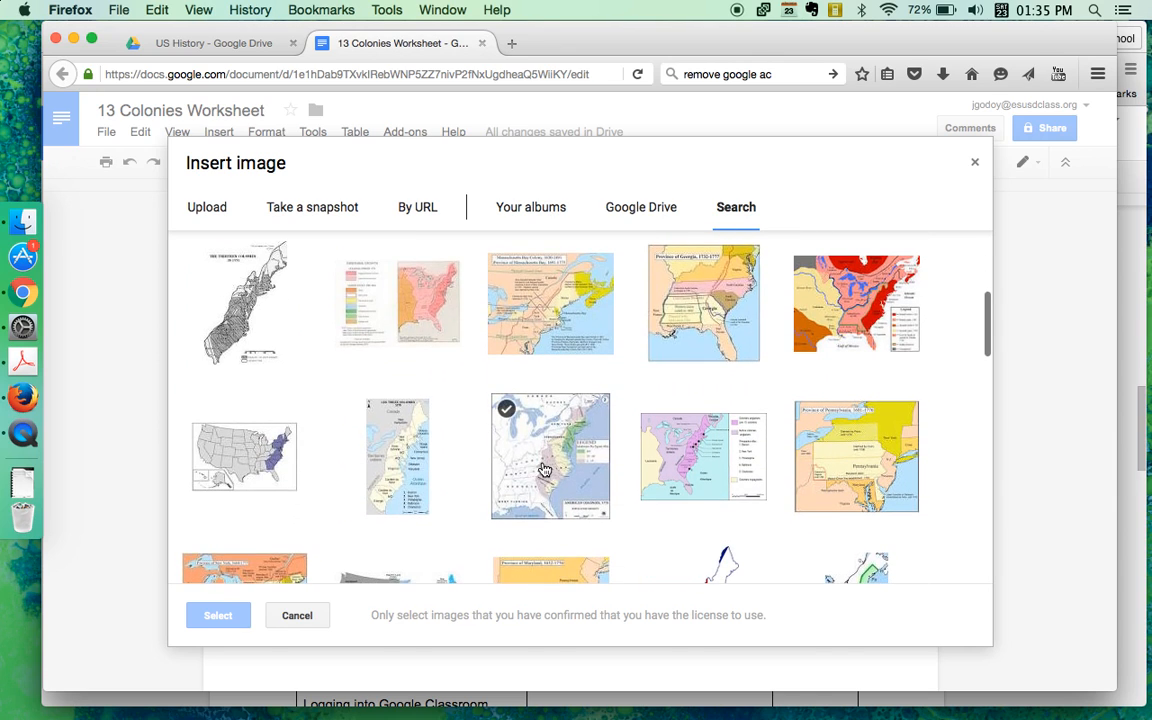
double_click(368, 420)
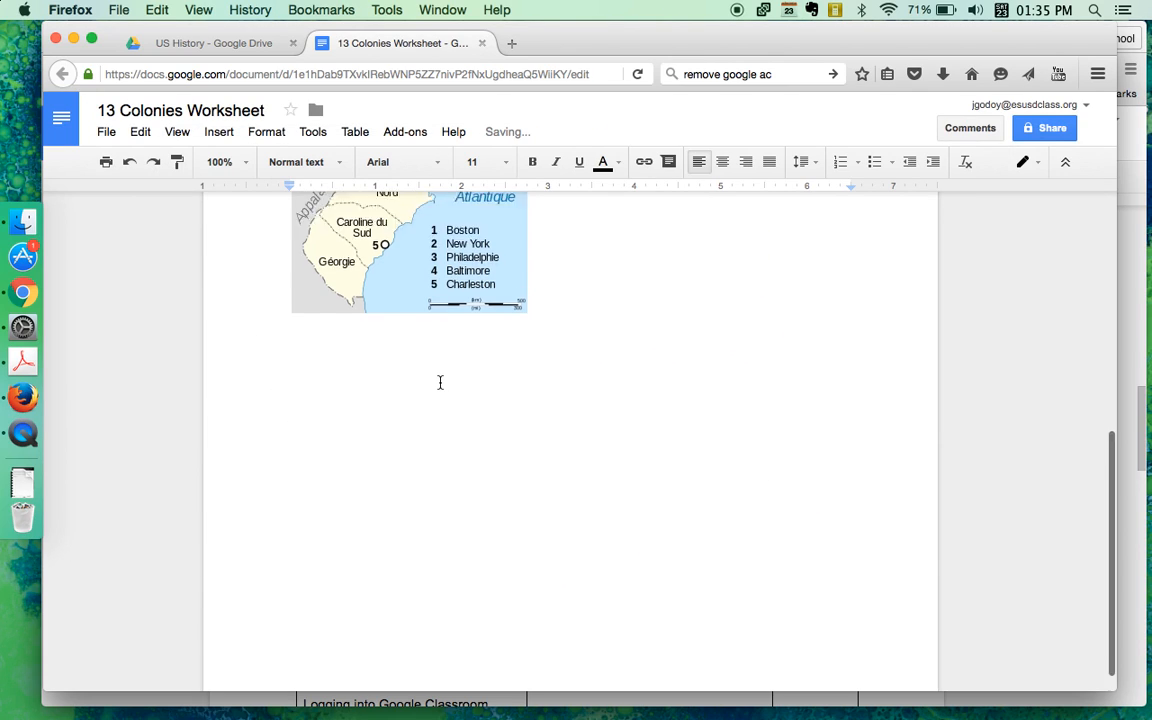
Shrink the map to about 2.3 inches wide and add a new line beneath it.
scroll(440, 382, up, 4)
click(400, 350)
drag(528, 628, 541, 523)
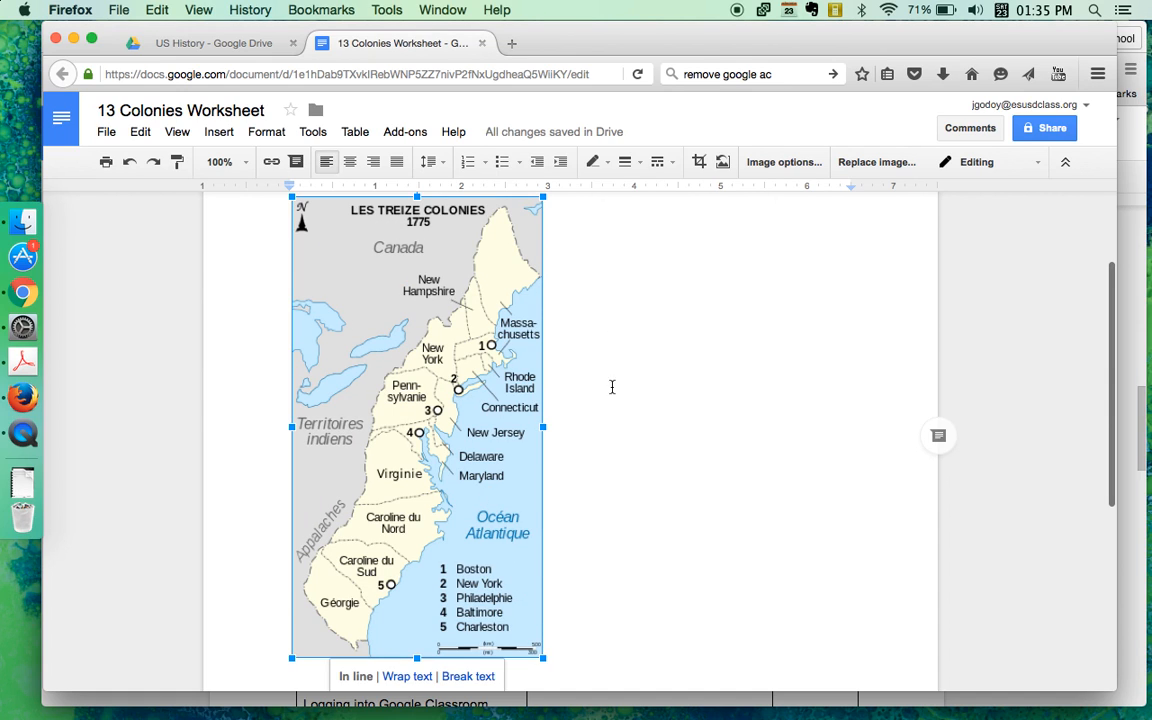
drag(545, 661, 494, 566)
click(530, 360)
key(Return)
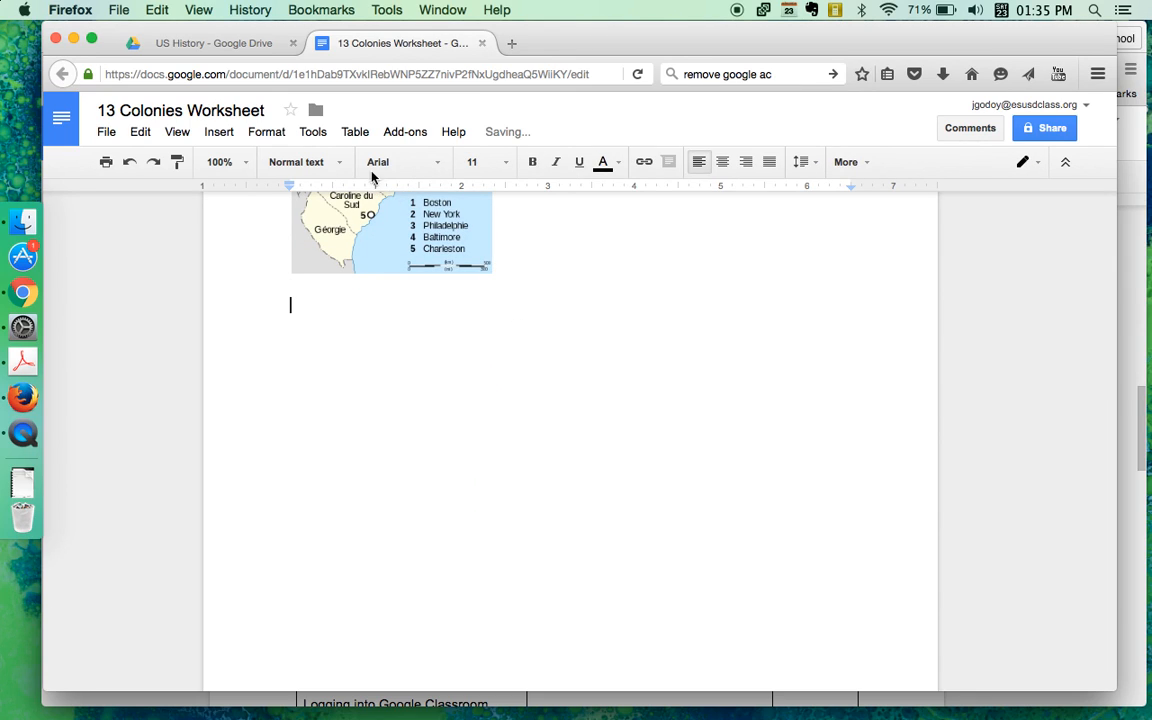
Insert a table with three columns and one row below the map, and undo the insertion.
click(353, 133)
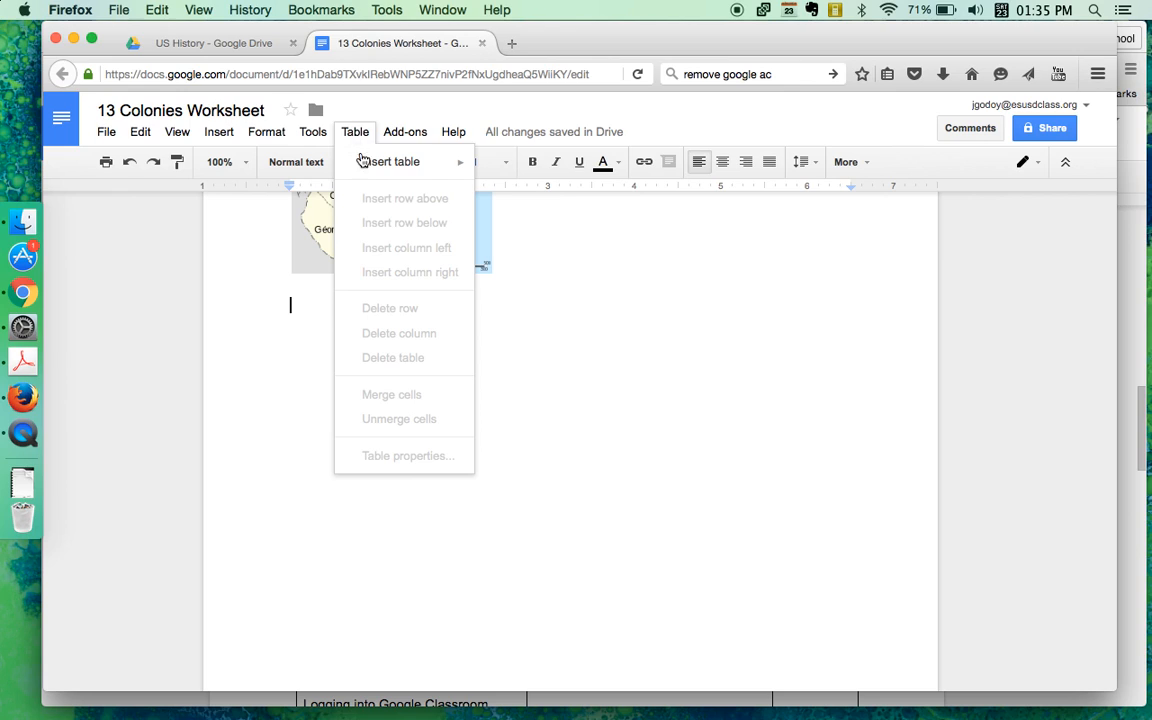
mouse_move(372, 165)
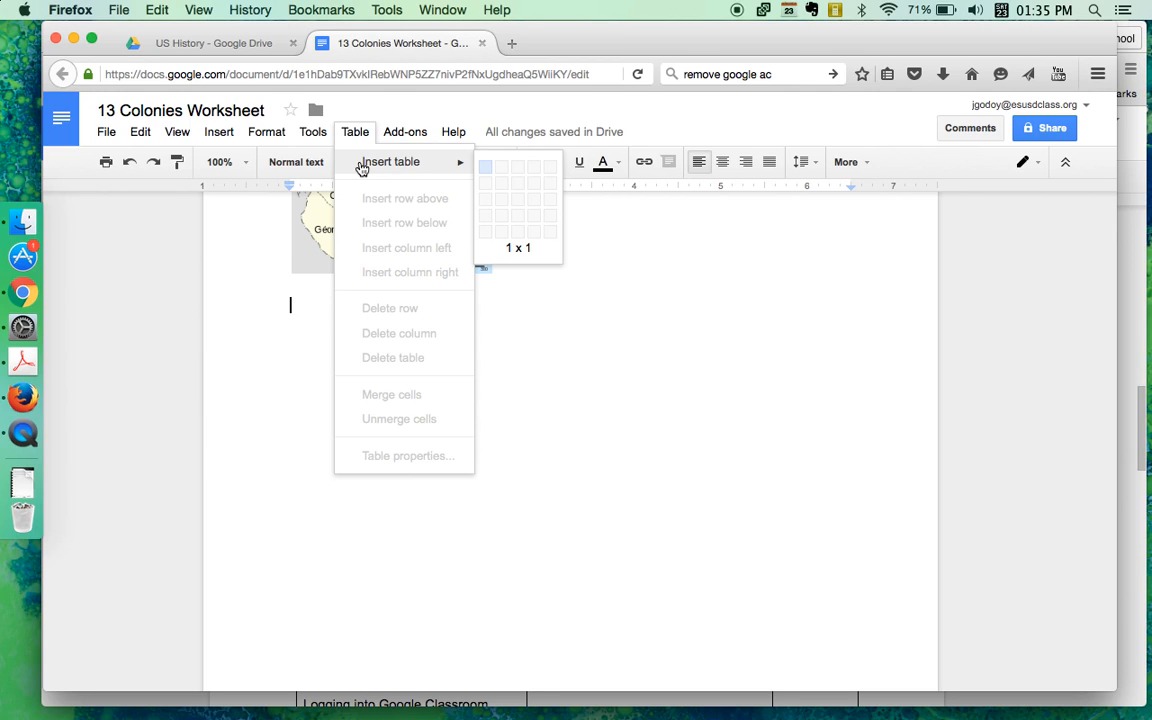
click(515, 174)
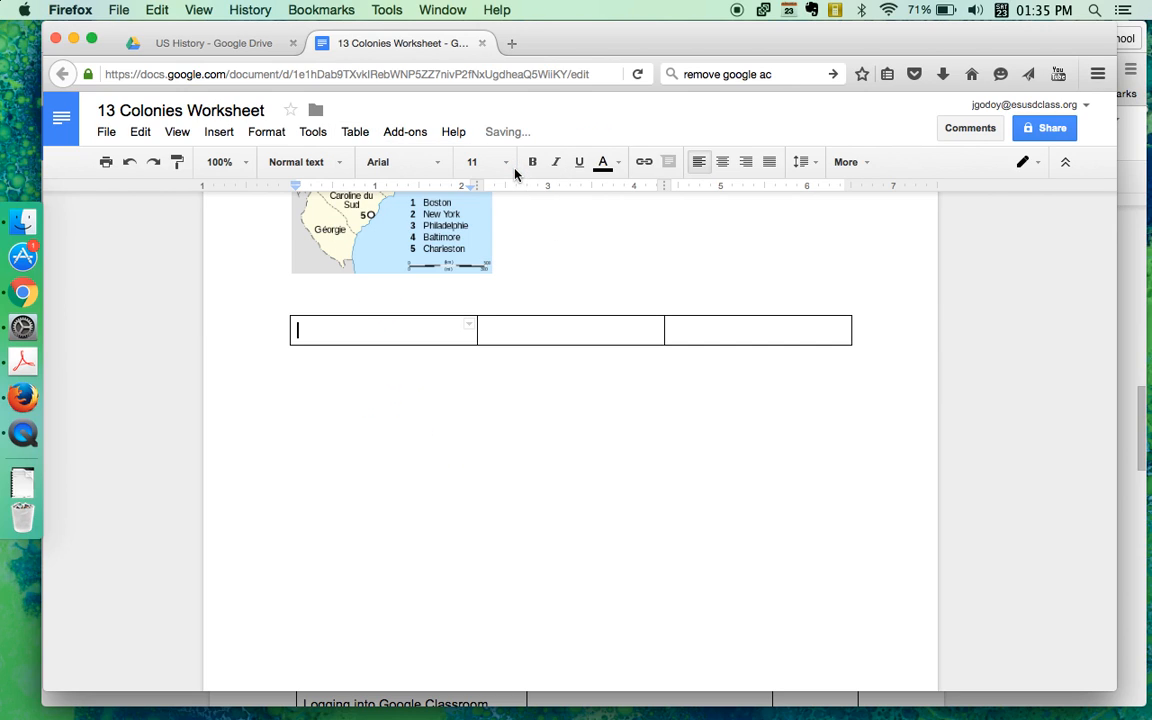
key(super+z)
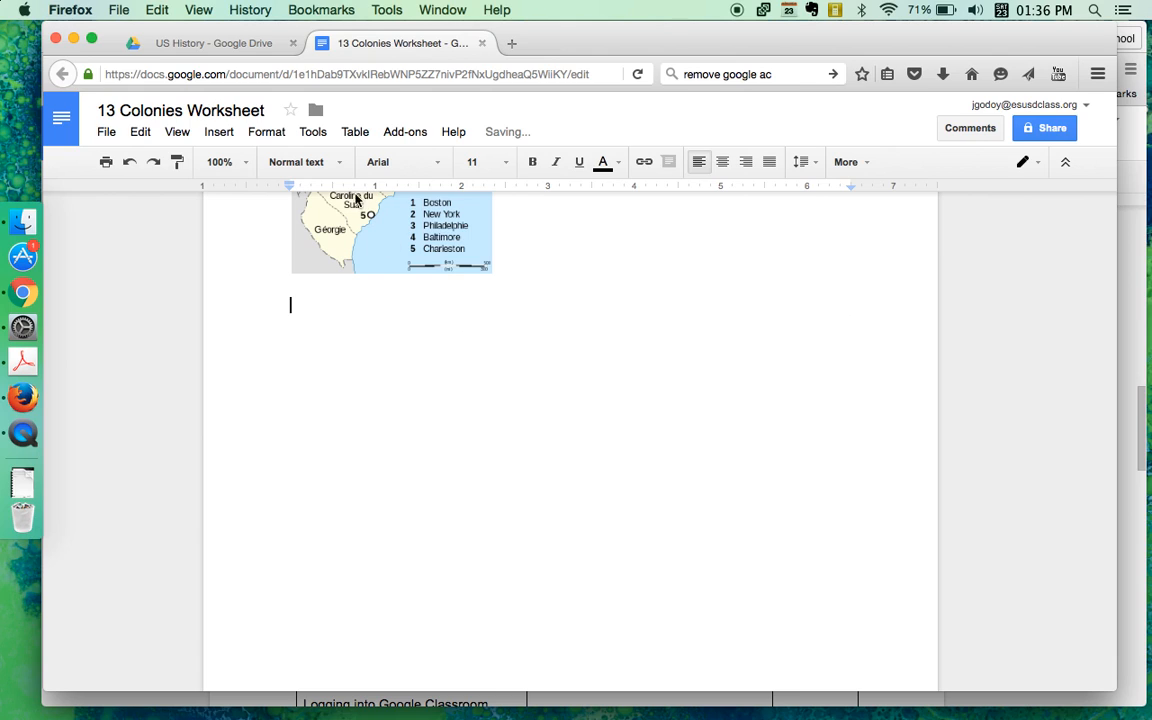
Insert a 4 x 13 table below the map with the column headers Colony Name, Date Founded, Who Founded and Economic Activity.
click(356, 132)
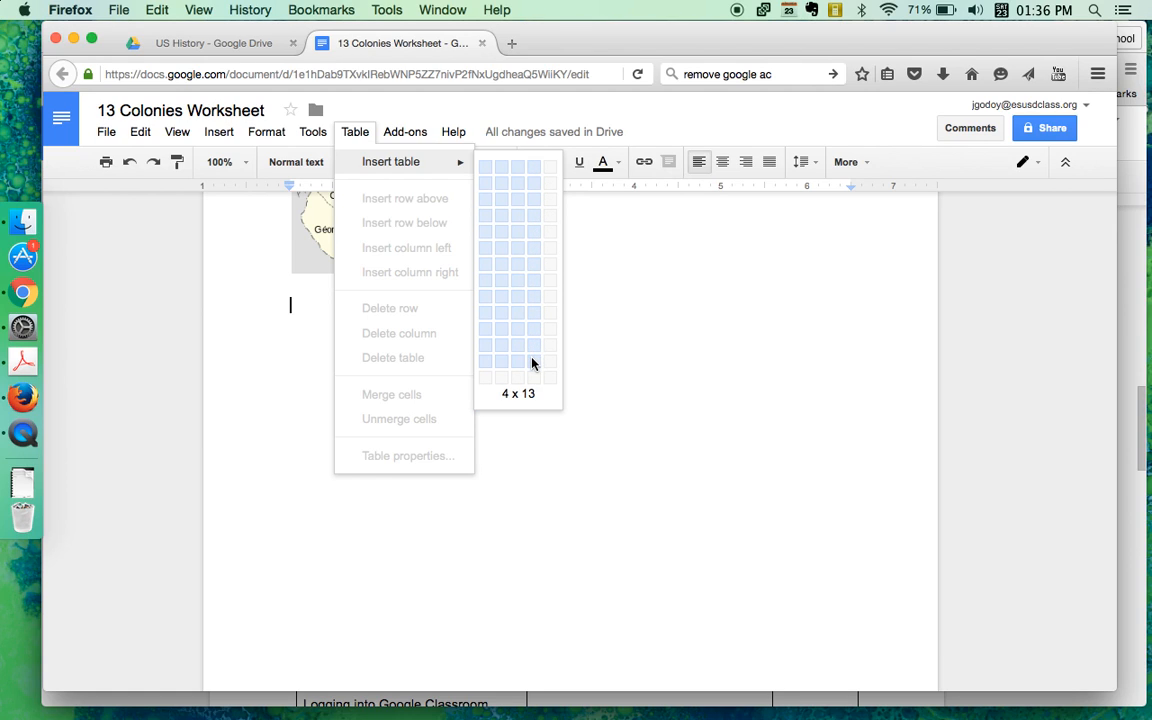
click(533, 362)
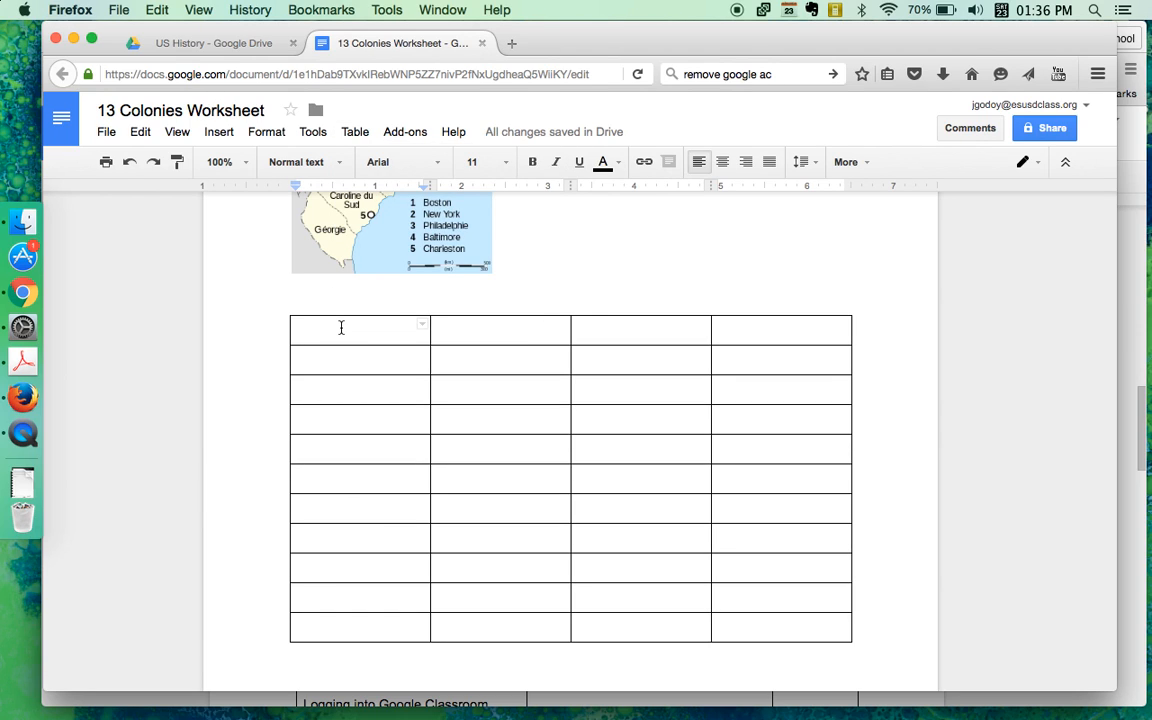
text(Colony)
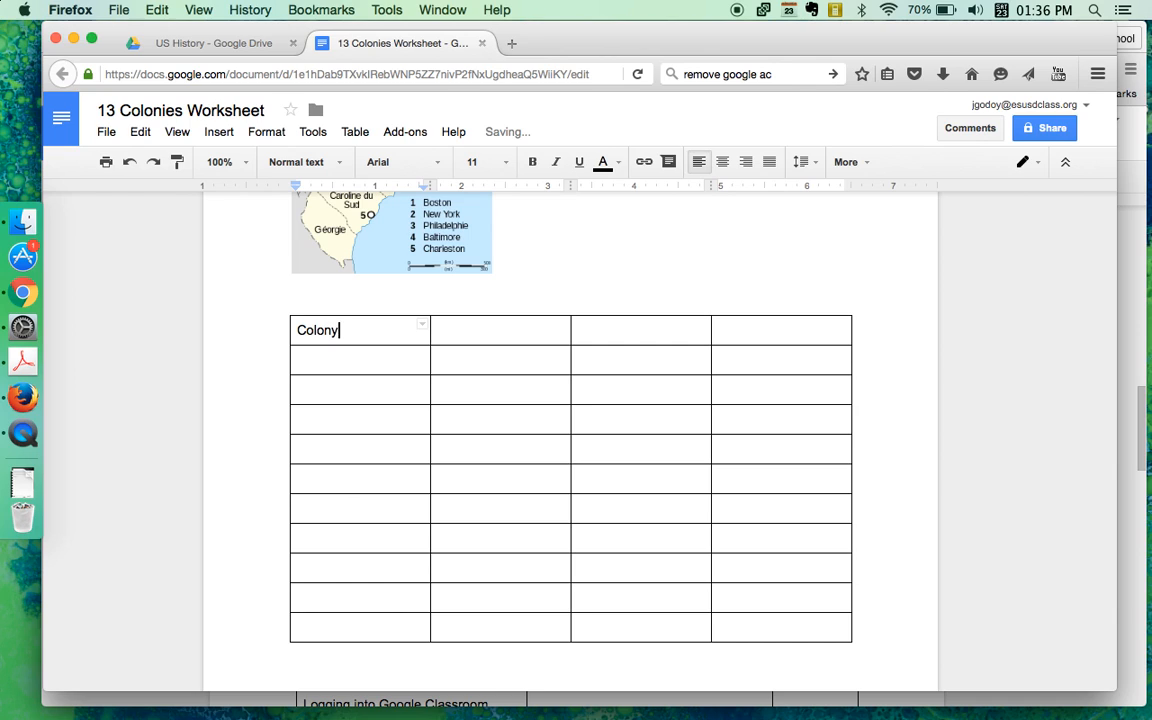
text( Name)
key(Tab)
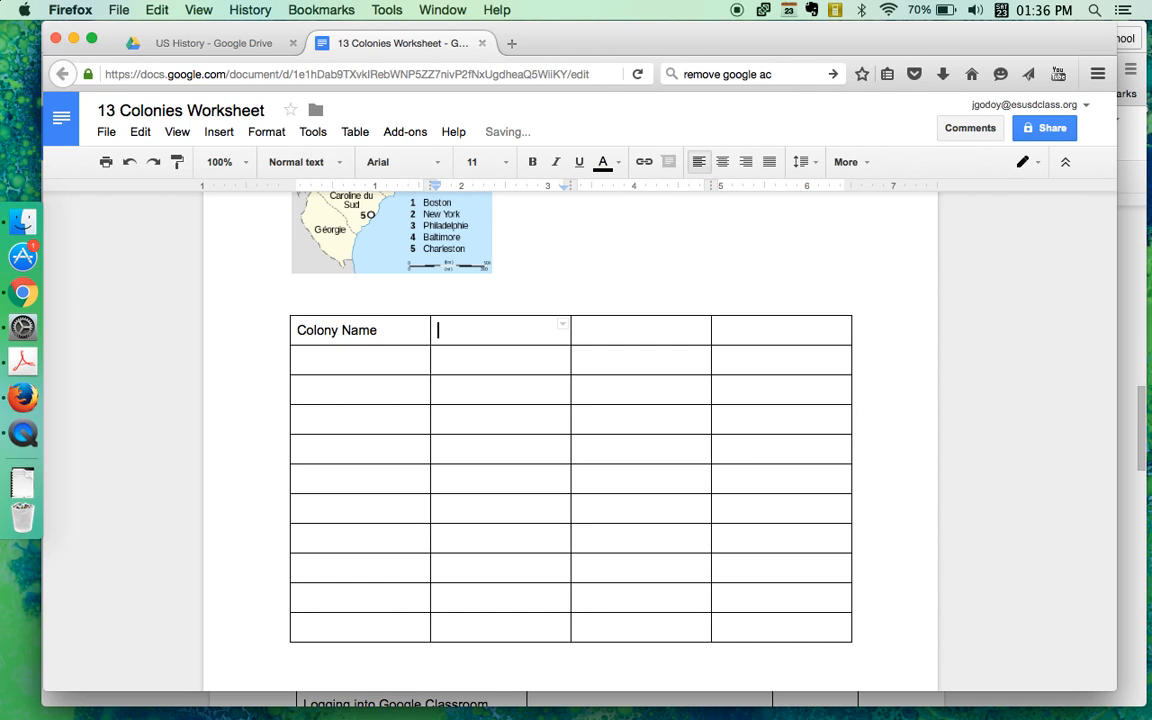
text(Date Founded)
key(Tab)
text(Who Founded)
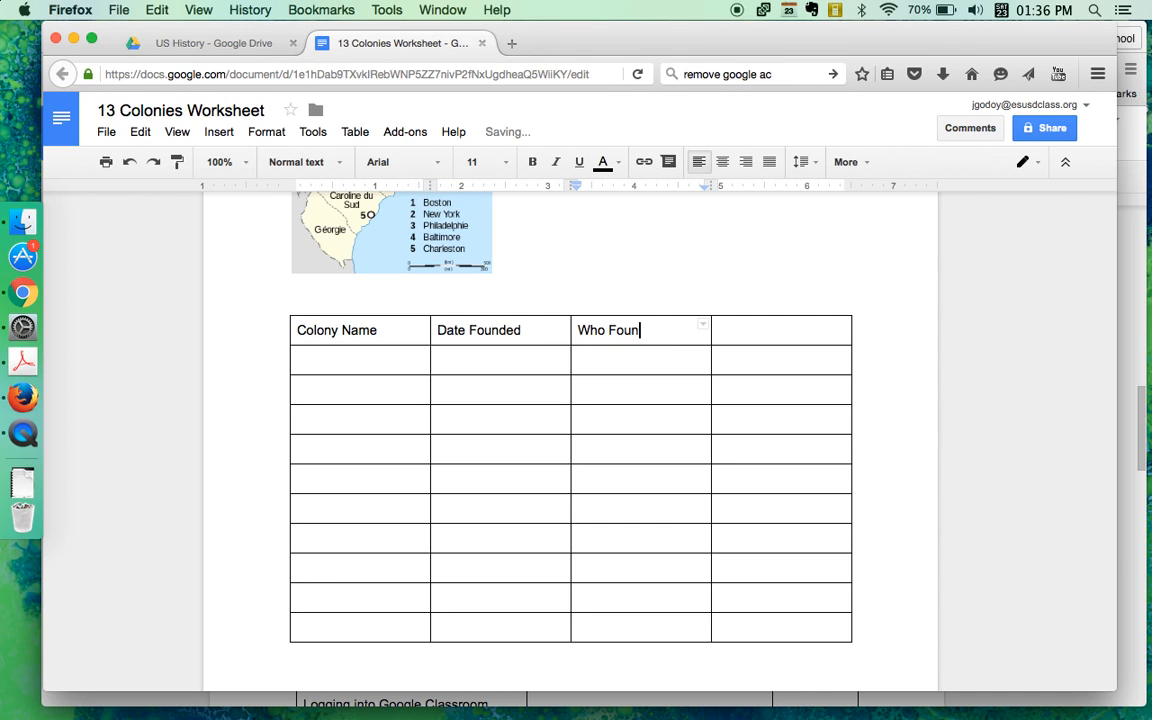
key(Tab)
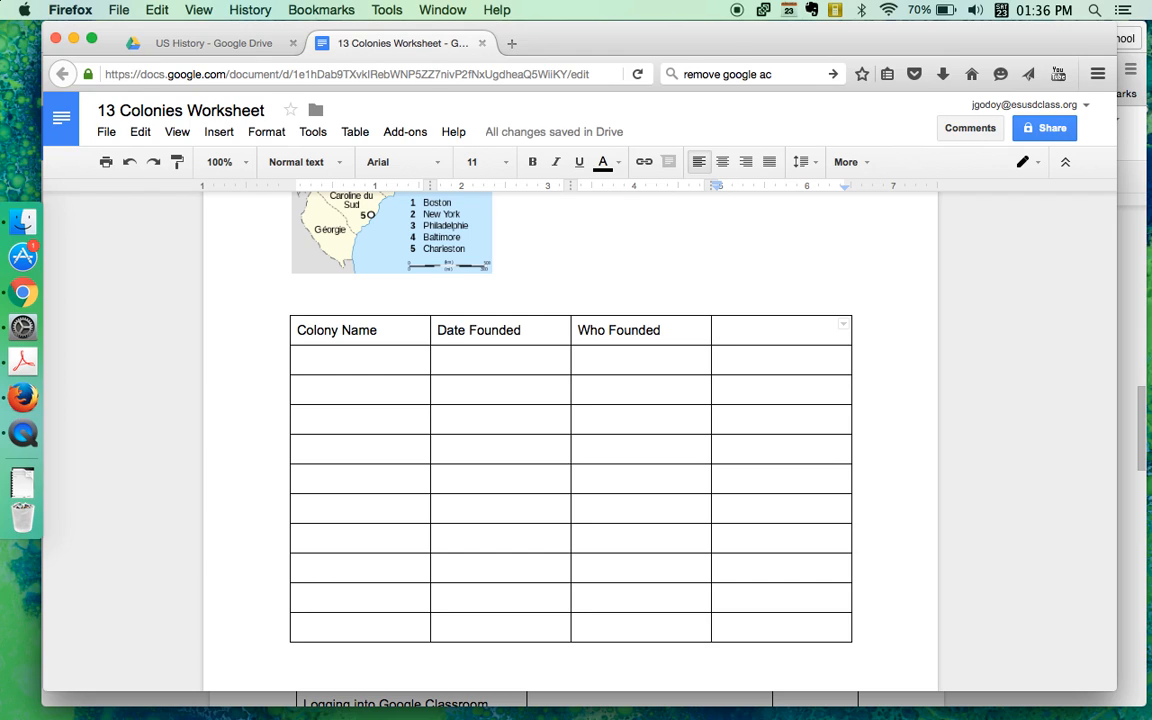
text(Econ)
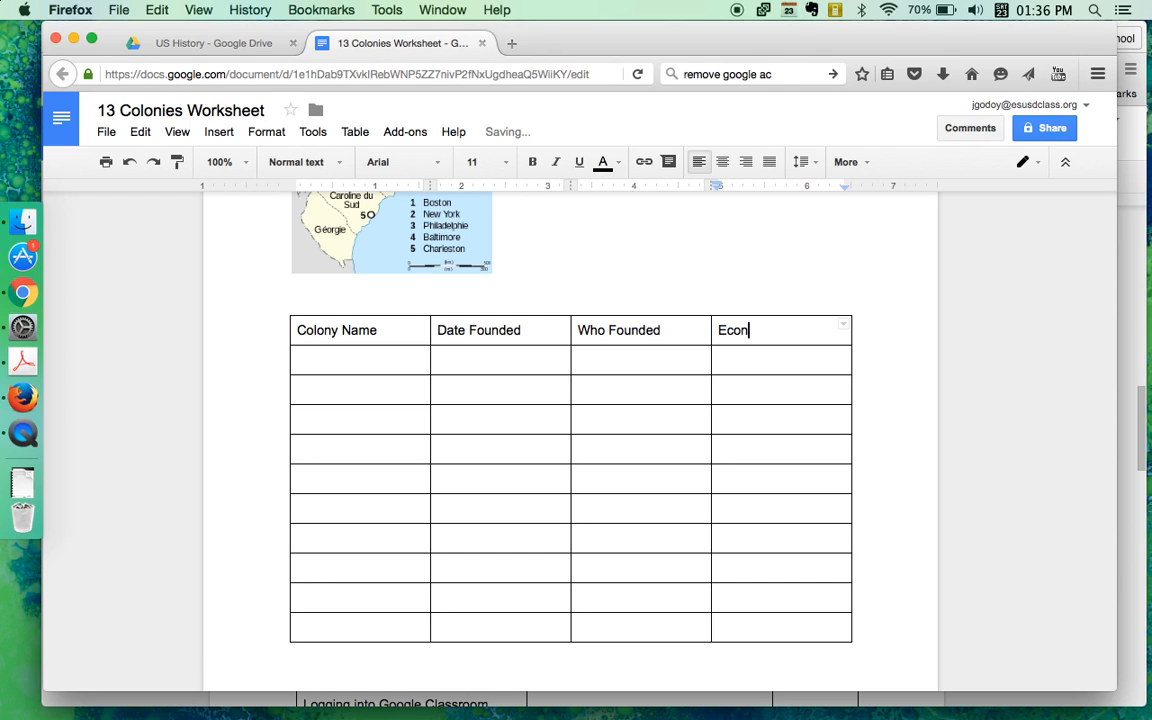
text(omic Activity)
Delete the map image and the extra blank line between the heading and the table.
click(316, 361)
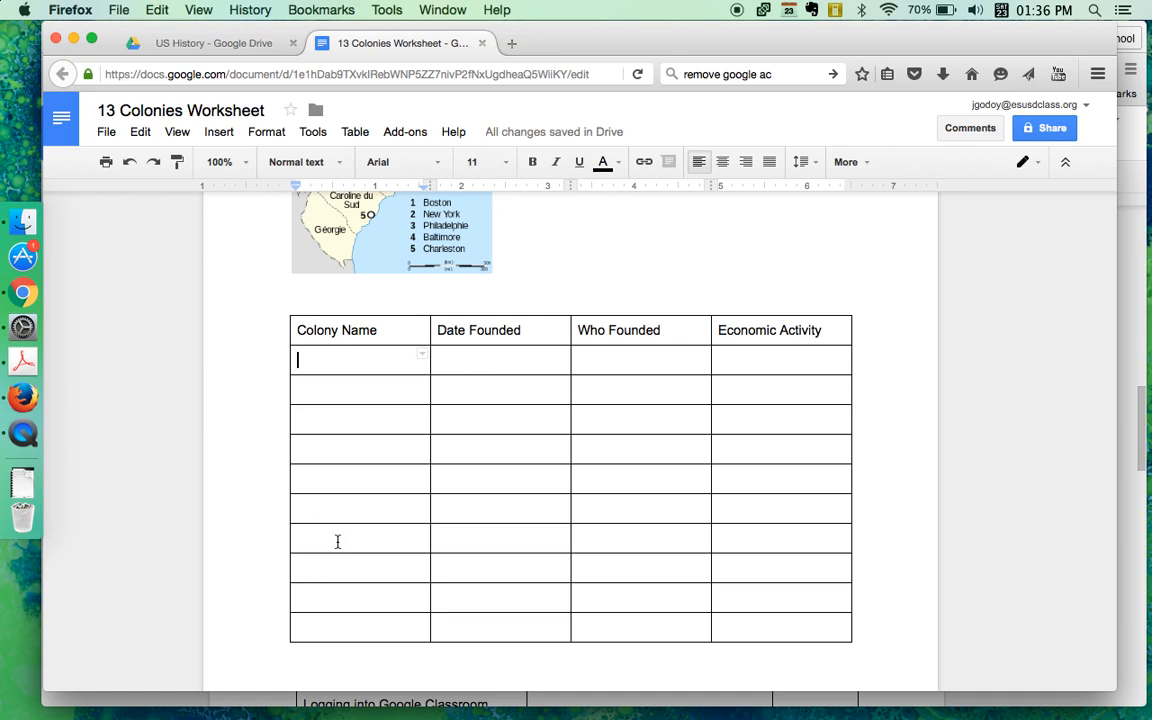
scroll(342, 630, down, 5)
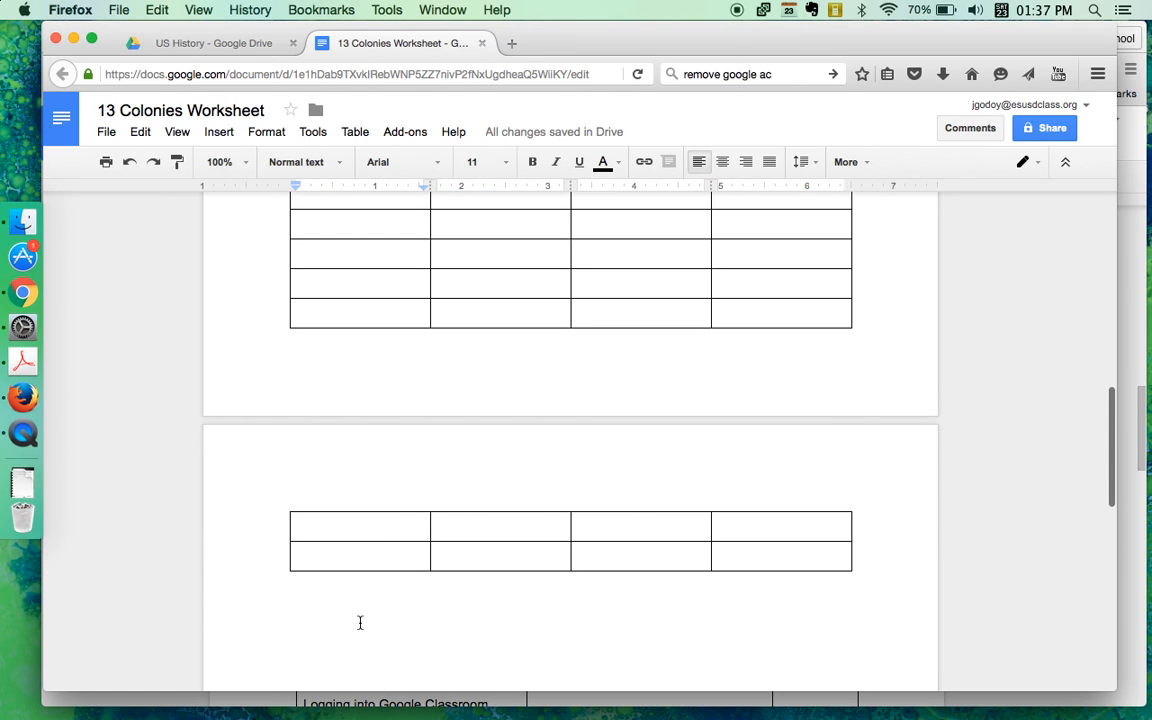
scroll(335, 497, up, 5)
click(380, 404)
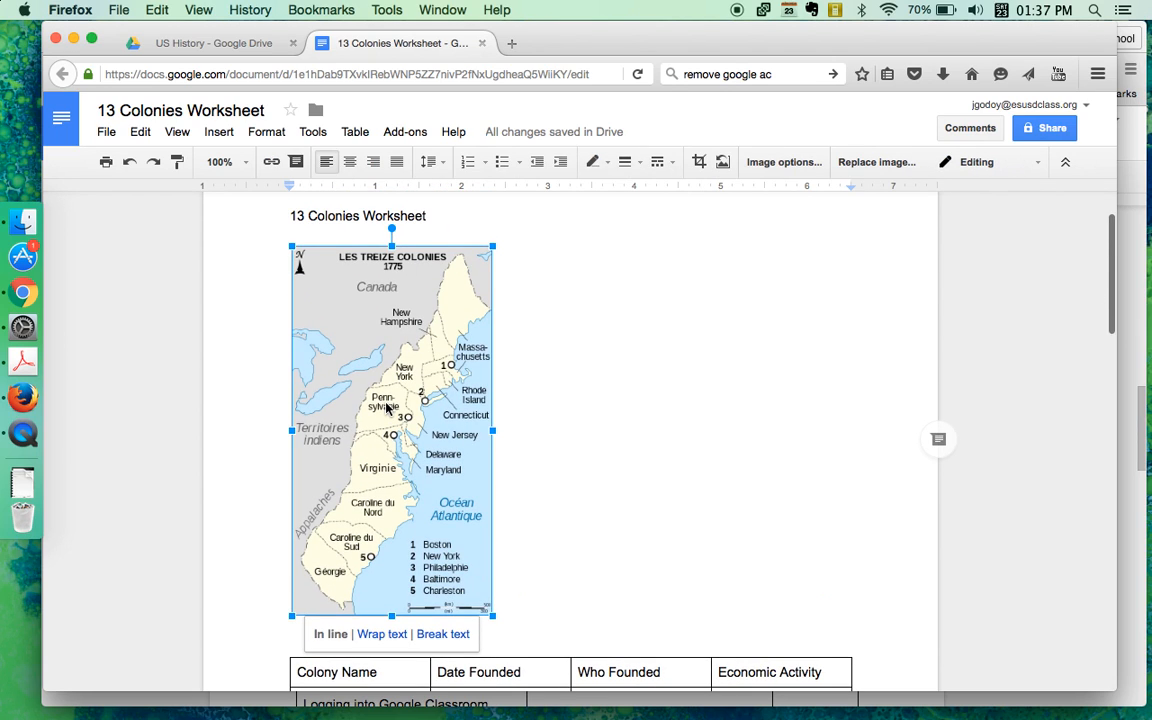
key(BackSpace)
key(BackSpace)
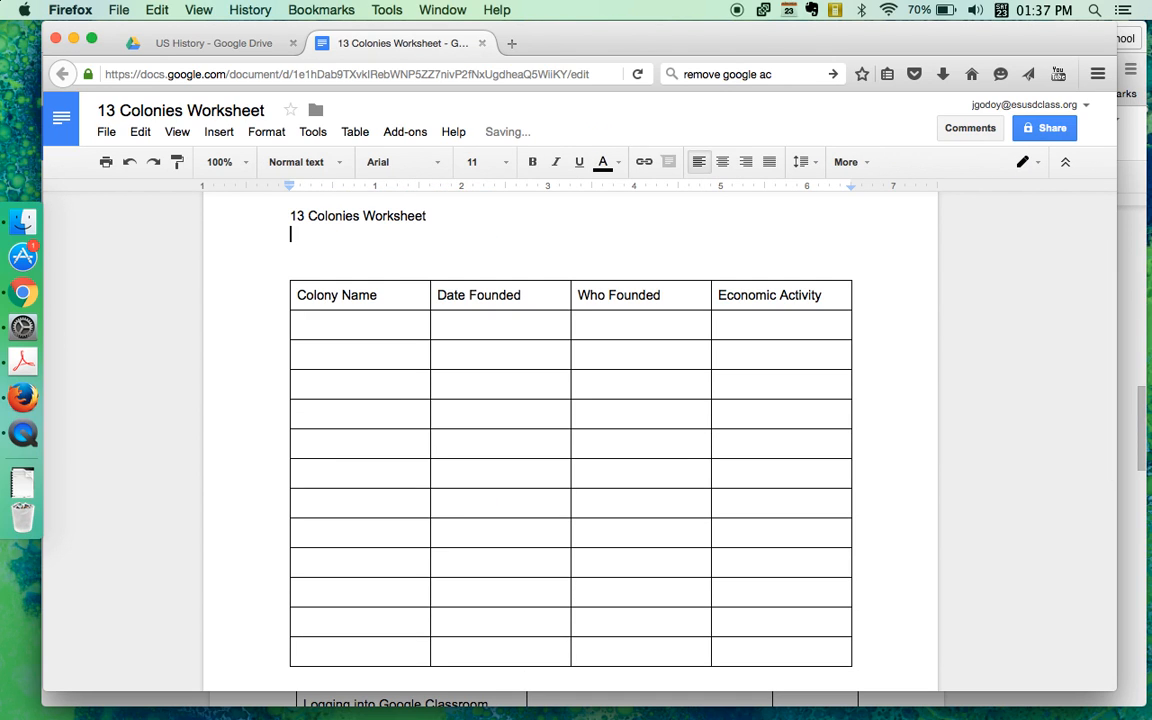
Add one more row below the last row of the table.
click(322, 310)
drag(324, 357, 373, 633)
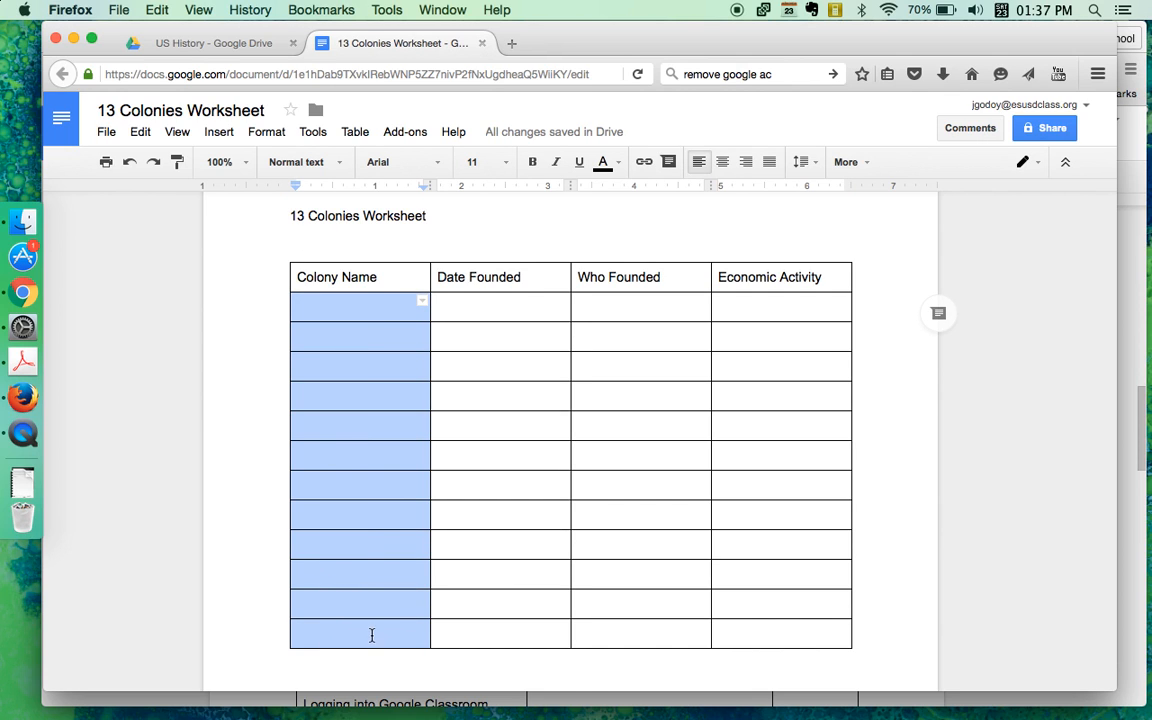
click(372, 635)
scroll(382, 639, down, 3)
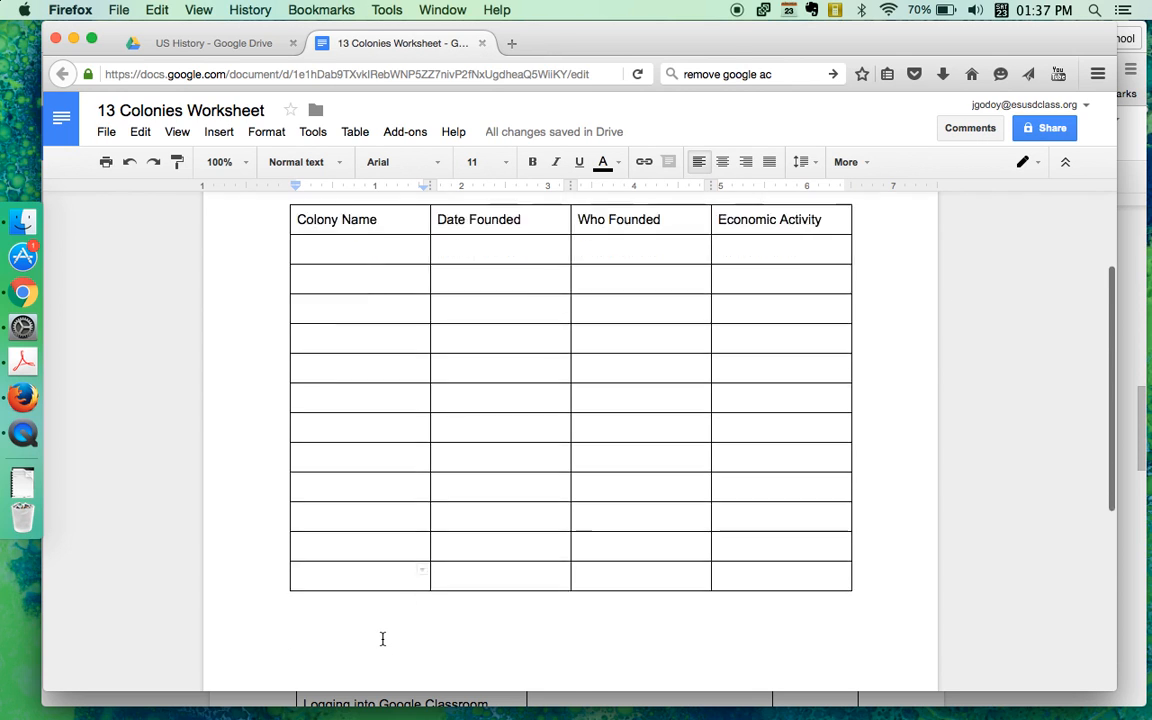
scroll(384, 636, up, 2)
scroll(384, 636, down, 1)
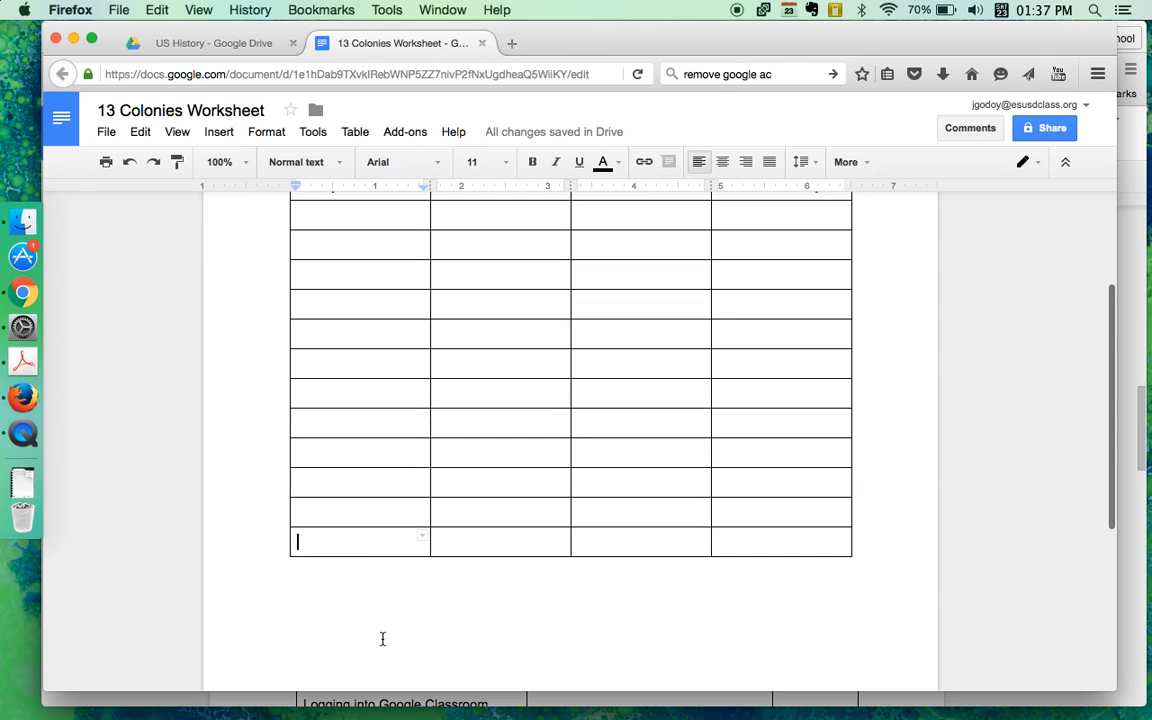
right_click(358, 538)
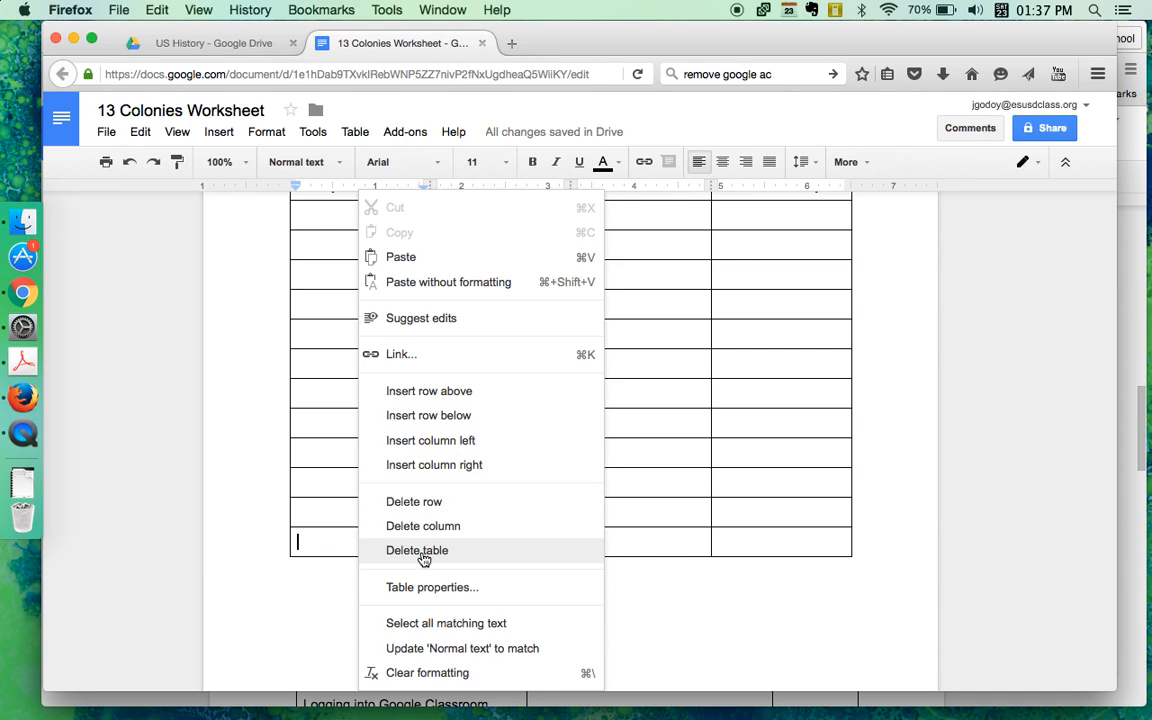
click(409, 418)
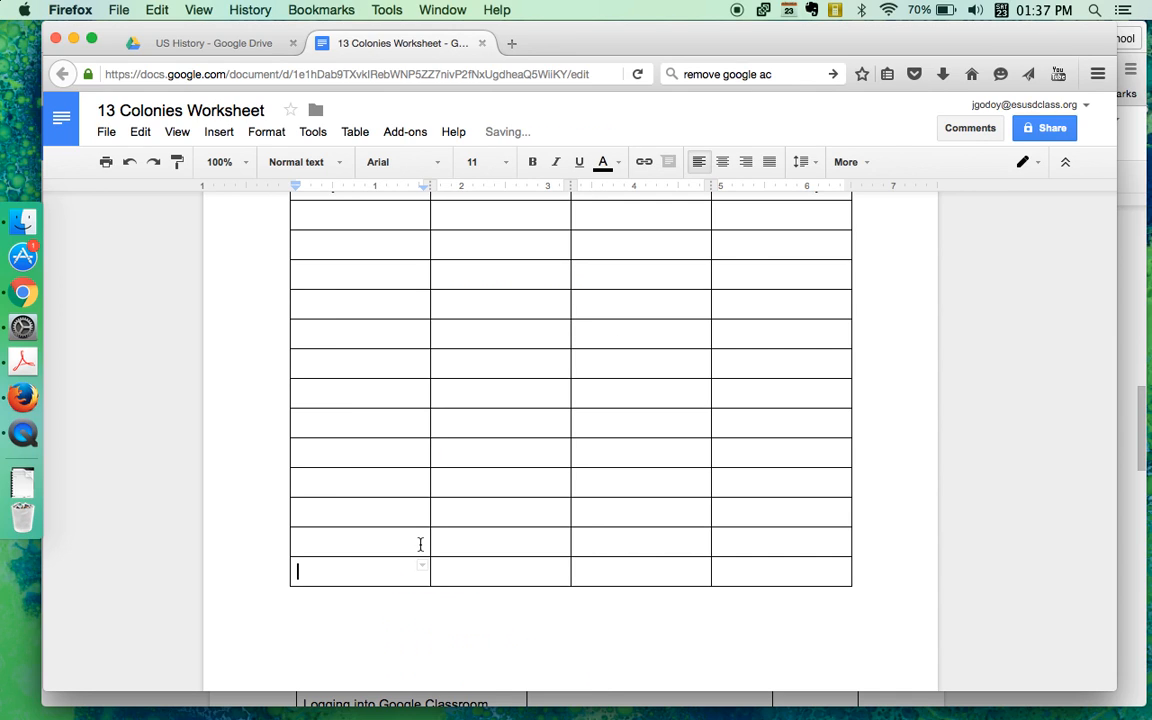
Narrow the Date Founded column to about 1.1 inches, giving the freed width to the Who Founded column.
key(Up)
key(Up)
key(Up)
key(Up)
key(Up)
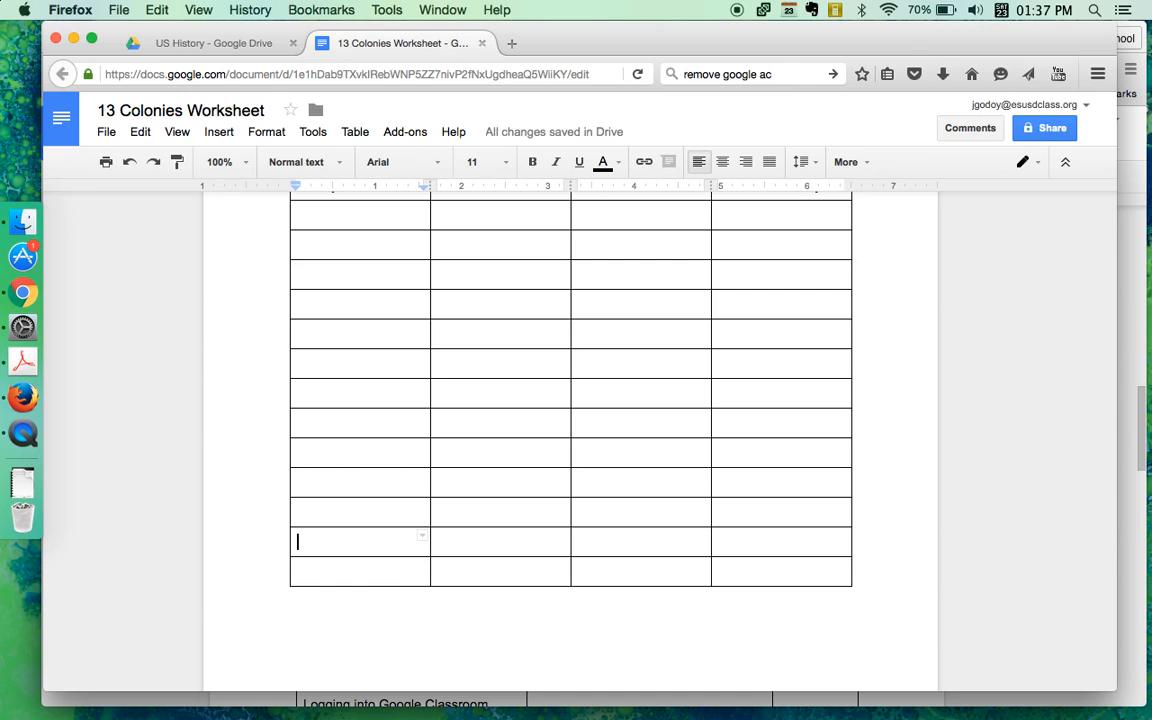
key(Up)
key(Up)
key(Up)
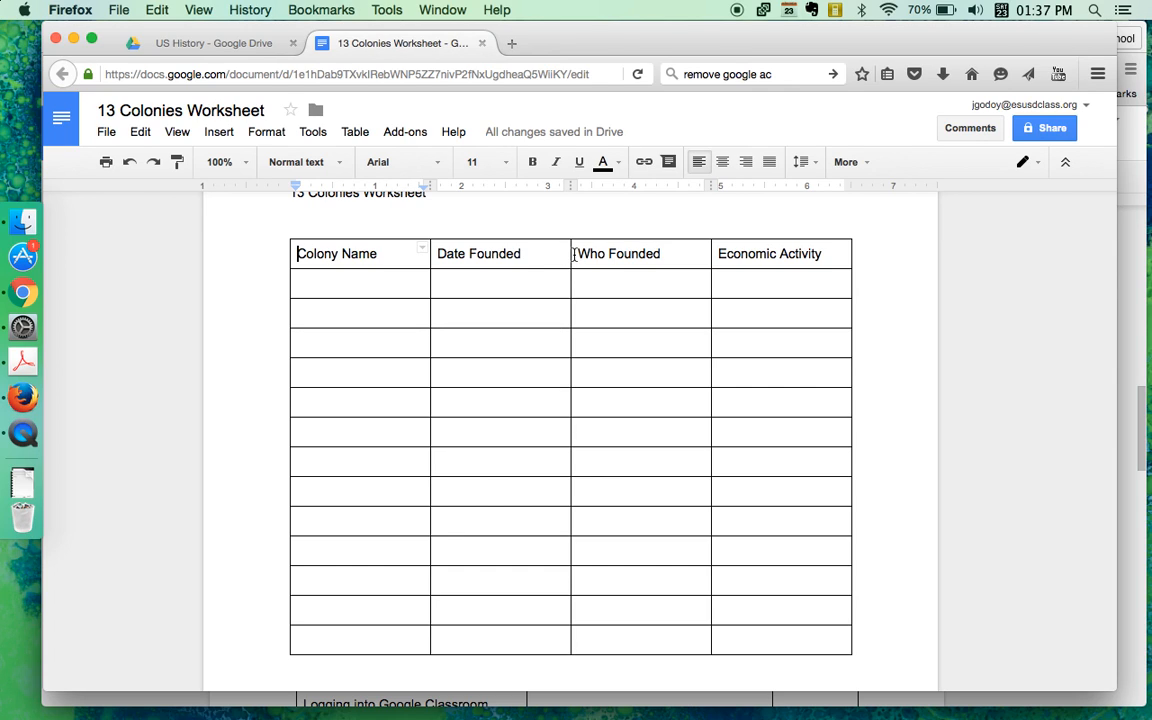
drag(571, 255, 527, 259)
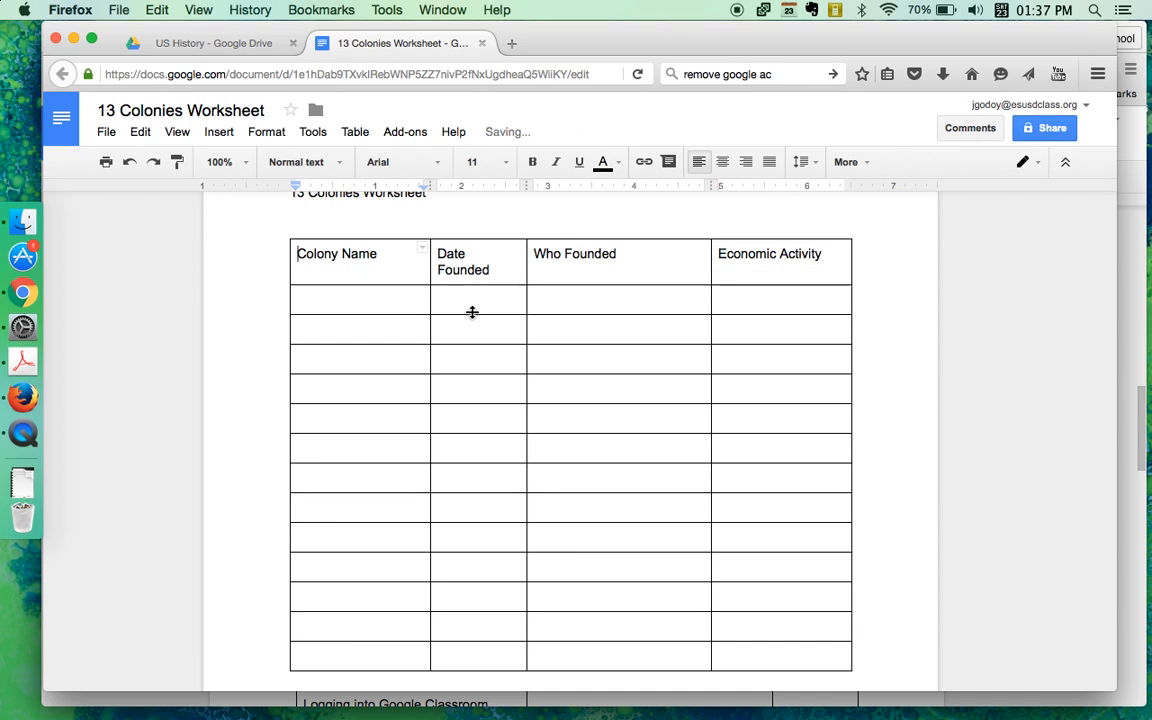
Enter 1607 as the first colony's founding date and narrow the Date Founded column to about 0.9 inches.
click(443, 298)
text(17)
key(BackSpace)
text(607)
click(438, 329)
drag(527, 267, 510, 265)
Enter John Smith as the founder in the first colony row and narrow the Who Founded column to about 1.3 inches.
click(550, 298)
text(Ju)
key(BackSpace)
text(p)
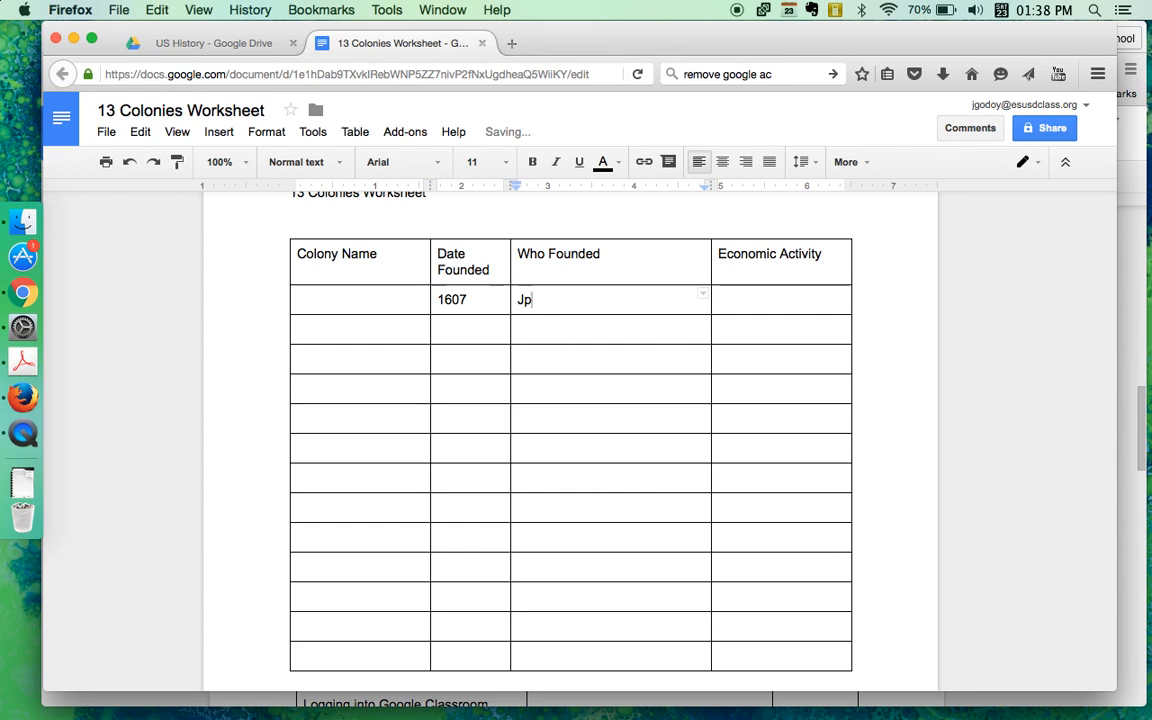
text(hn SMith)
drag(711, 298, 623, 272)
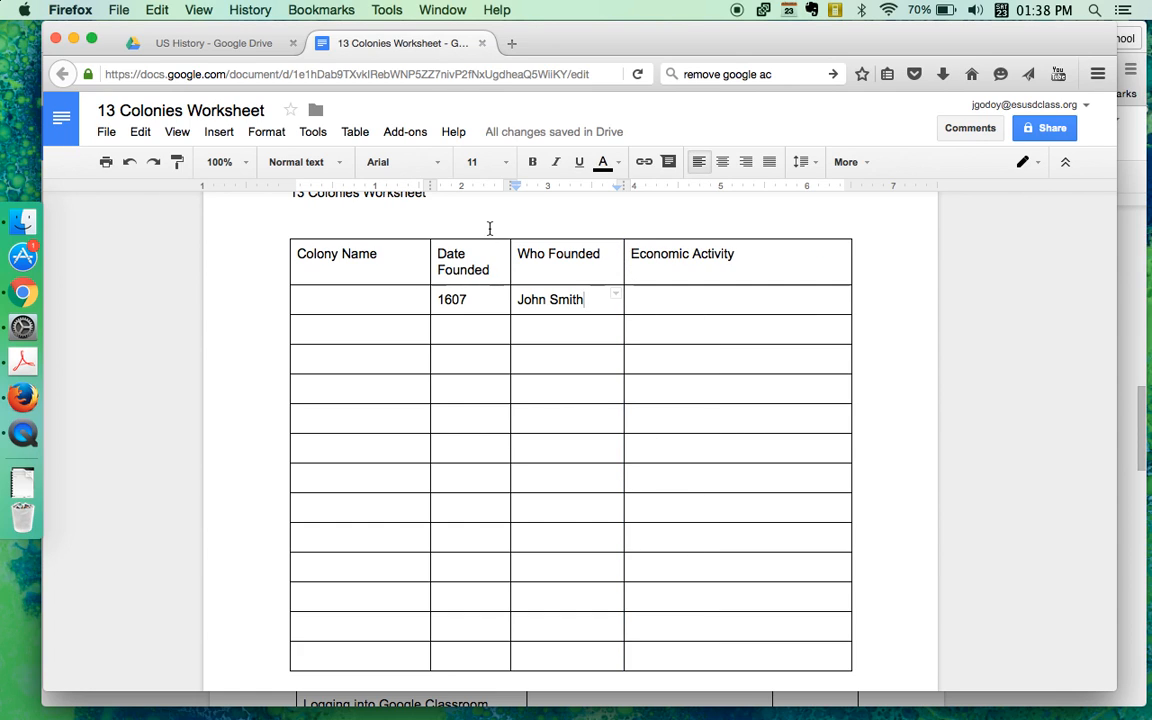
Resize the Colony Name column to about 1.2 inches, Date Founded to about 1 inch and Who Founded to about 1.2 inches.
drag(430, 257, 396, 262)
drag(511, 253, 487, 253)
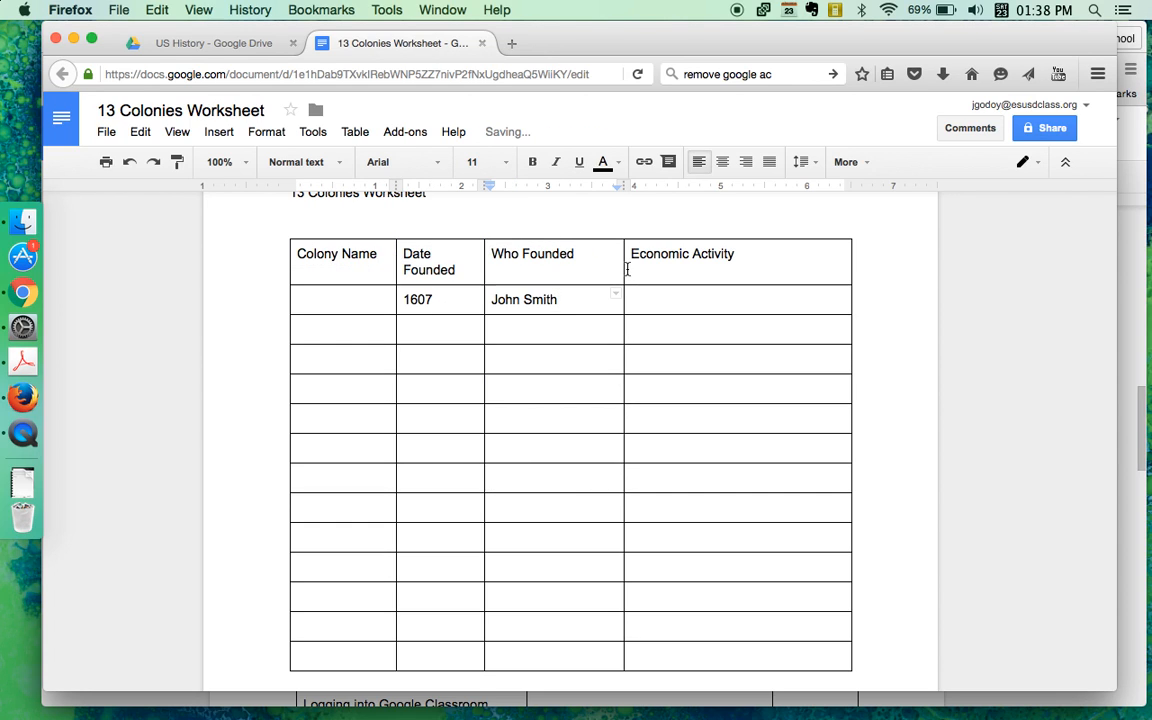
drag(619, 266, 584, 266)
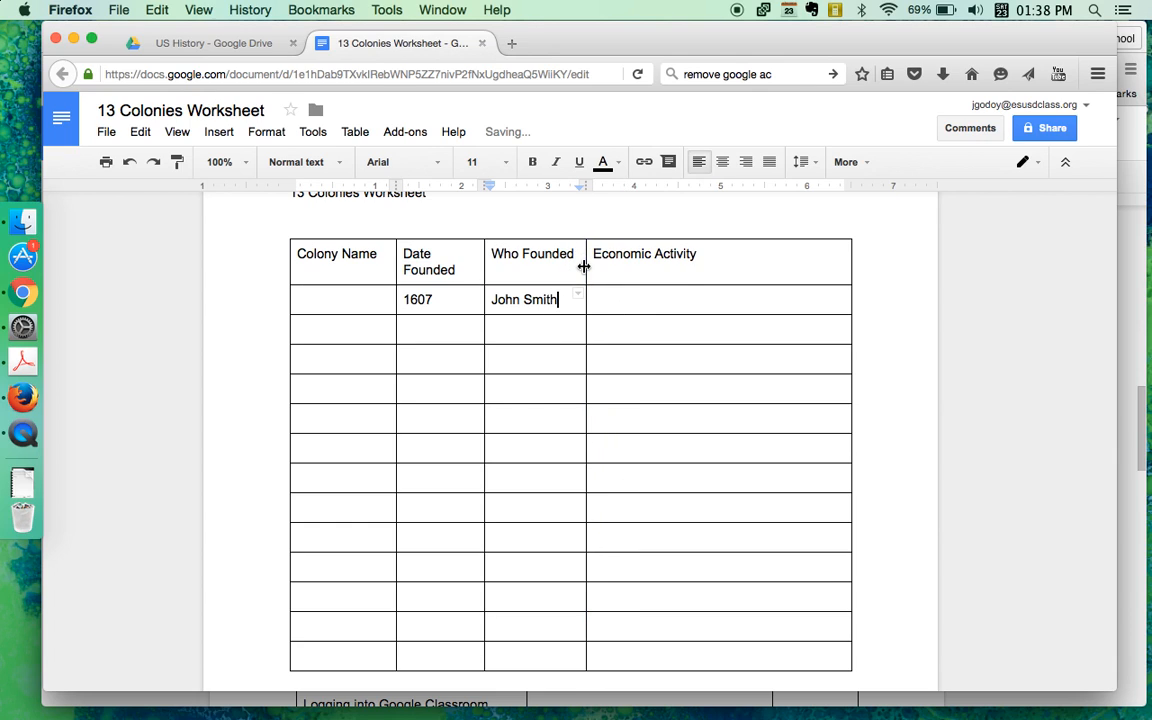
Enter Virginia as the colony name in the first row below the headers.
click(643, 307)
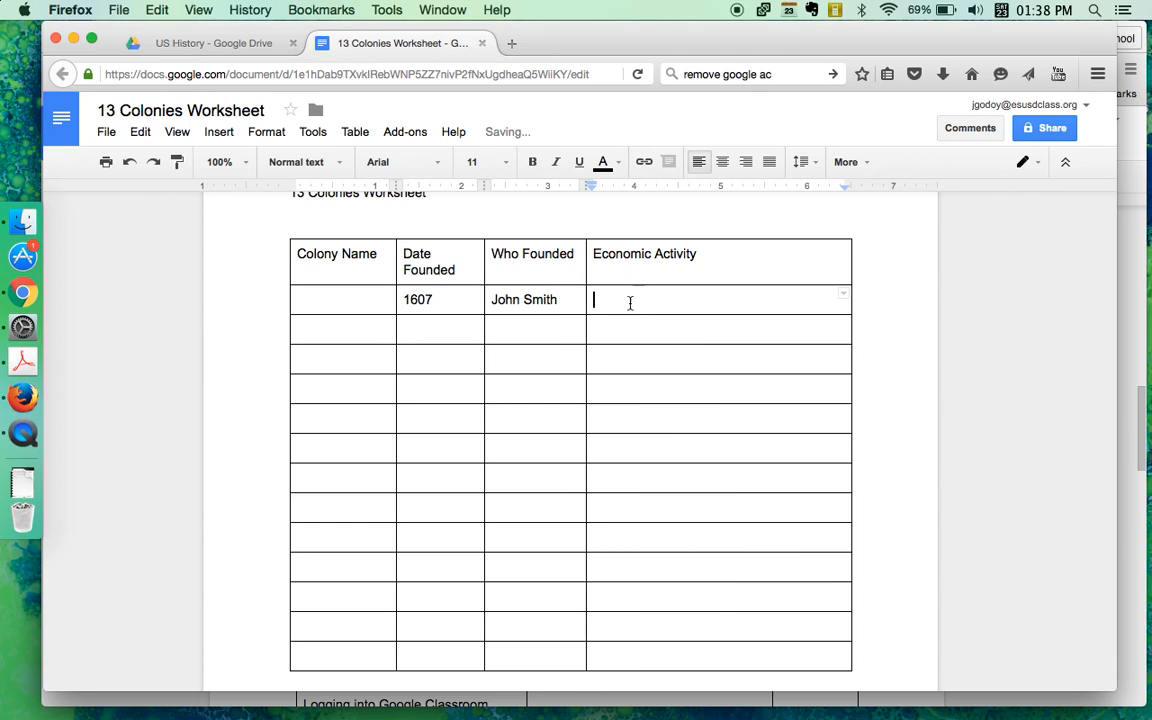
click(340, 300)
text(Vir)
click(350, 330)
click(442, 333)
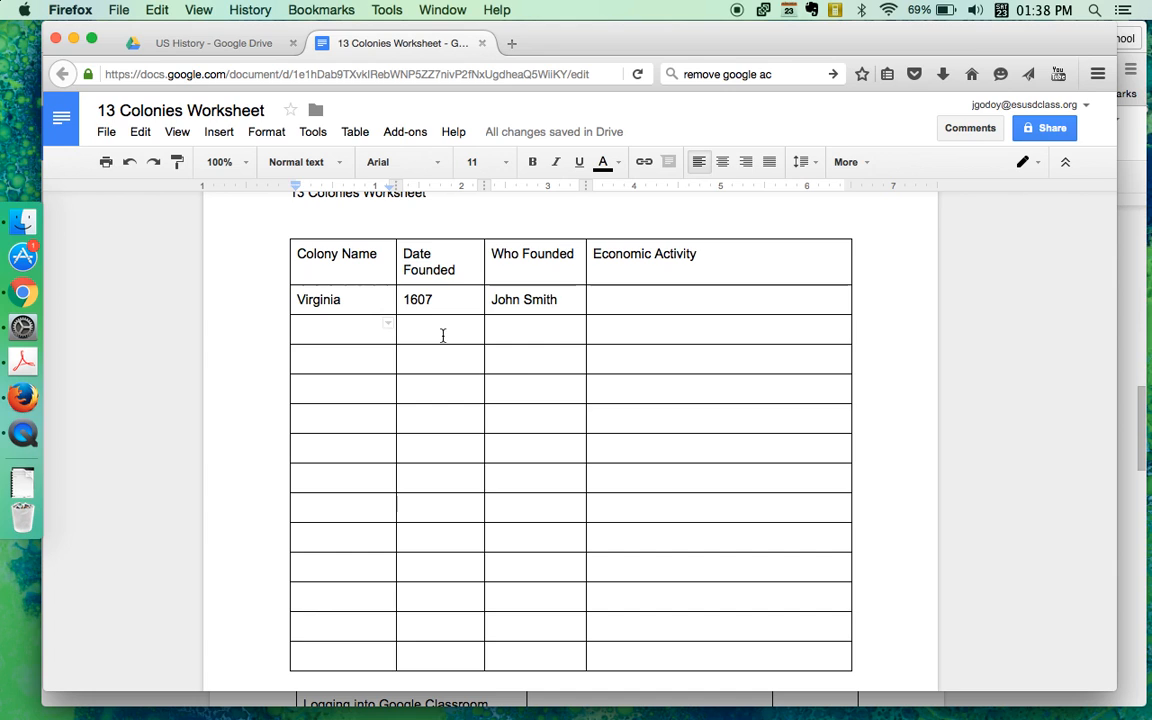
scroll(537, 345, up, 2)
scroll(537, 345, down, 3)
scroll(537, 345, up, 1)
click(537, 345)
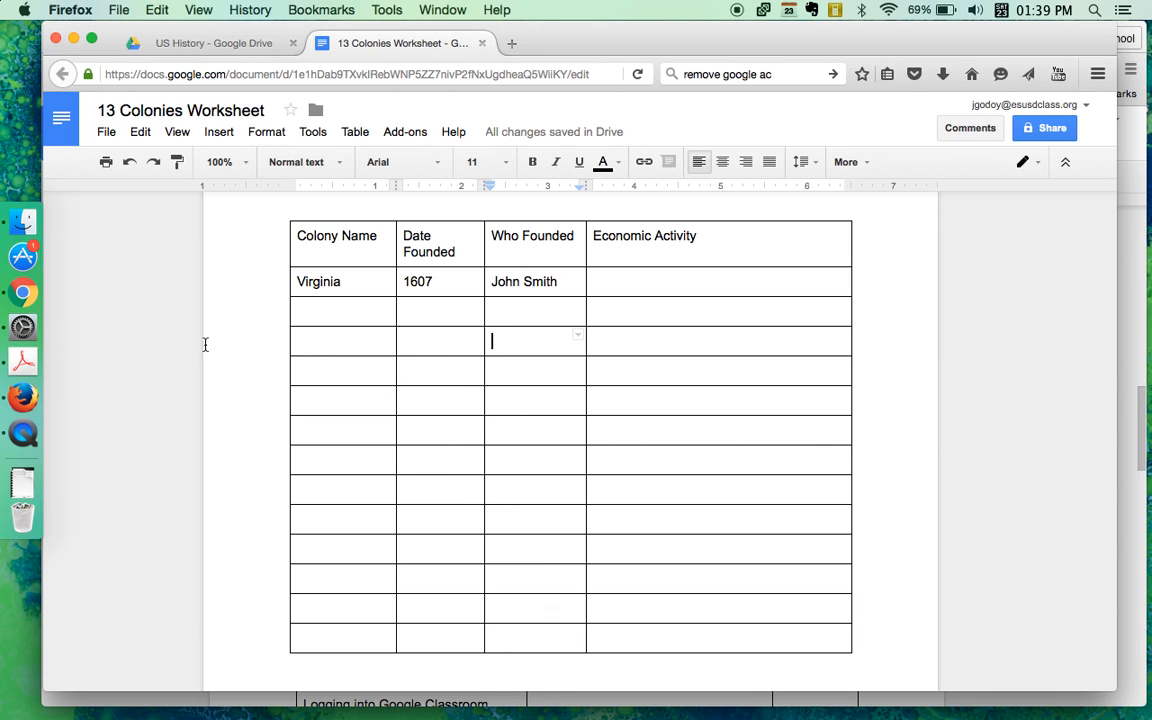
Make all four column headers of the table bold and center them horizontally.
scroll(387, 360, up, 4)
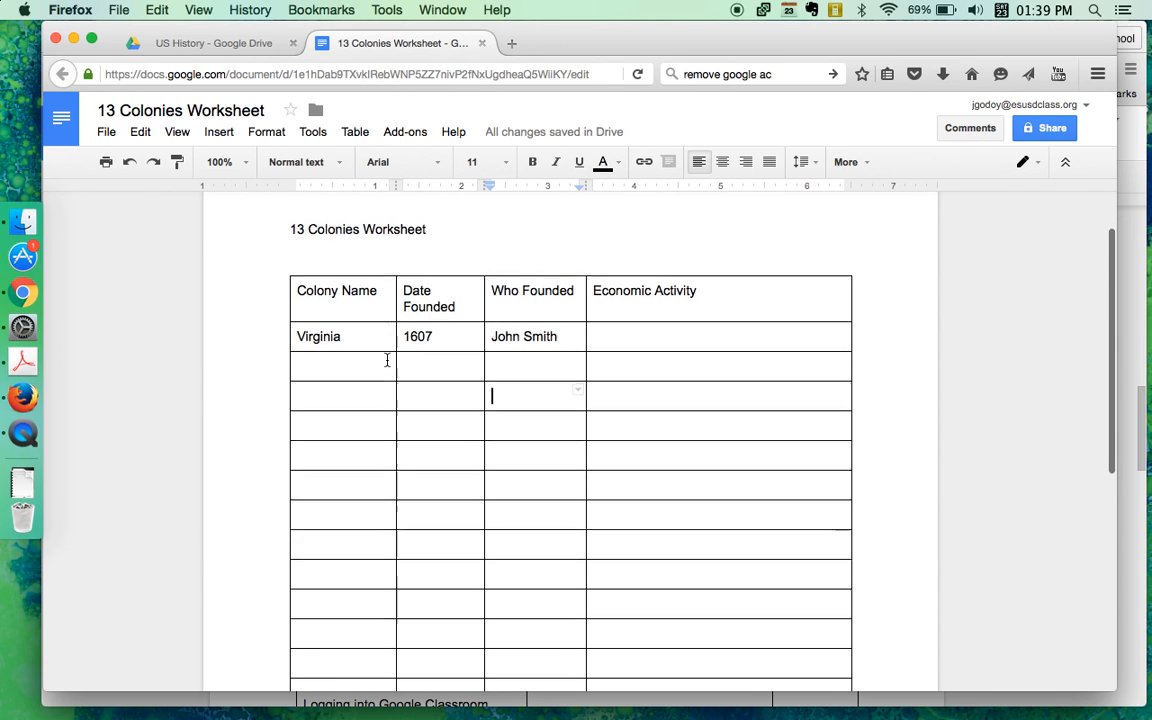
scroll(387, 360, down, 2)
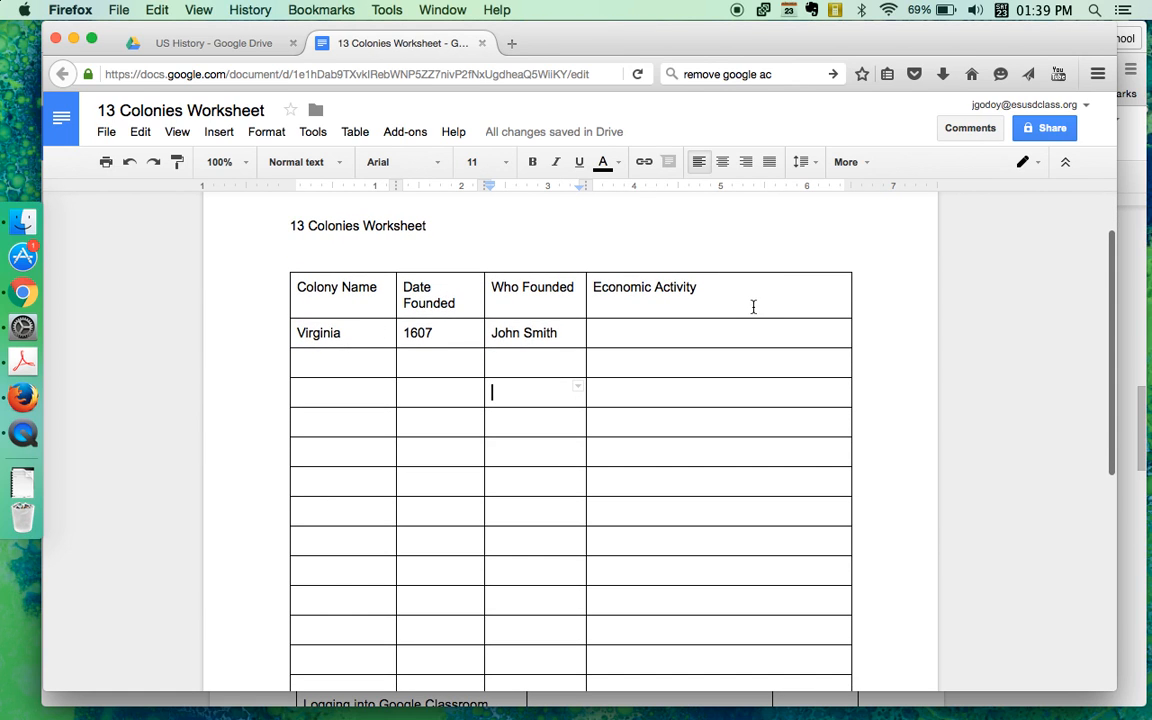
drag(741, 287, 347, 283)
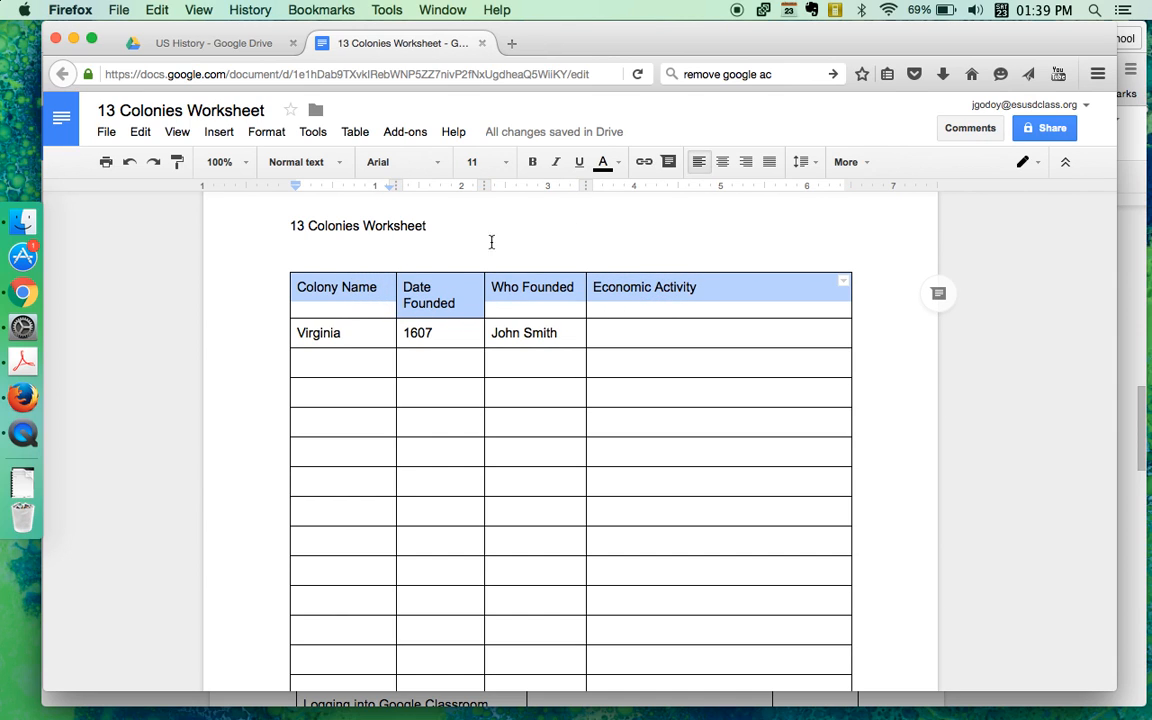
click(533, 163)
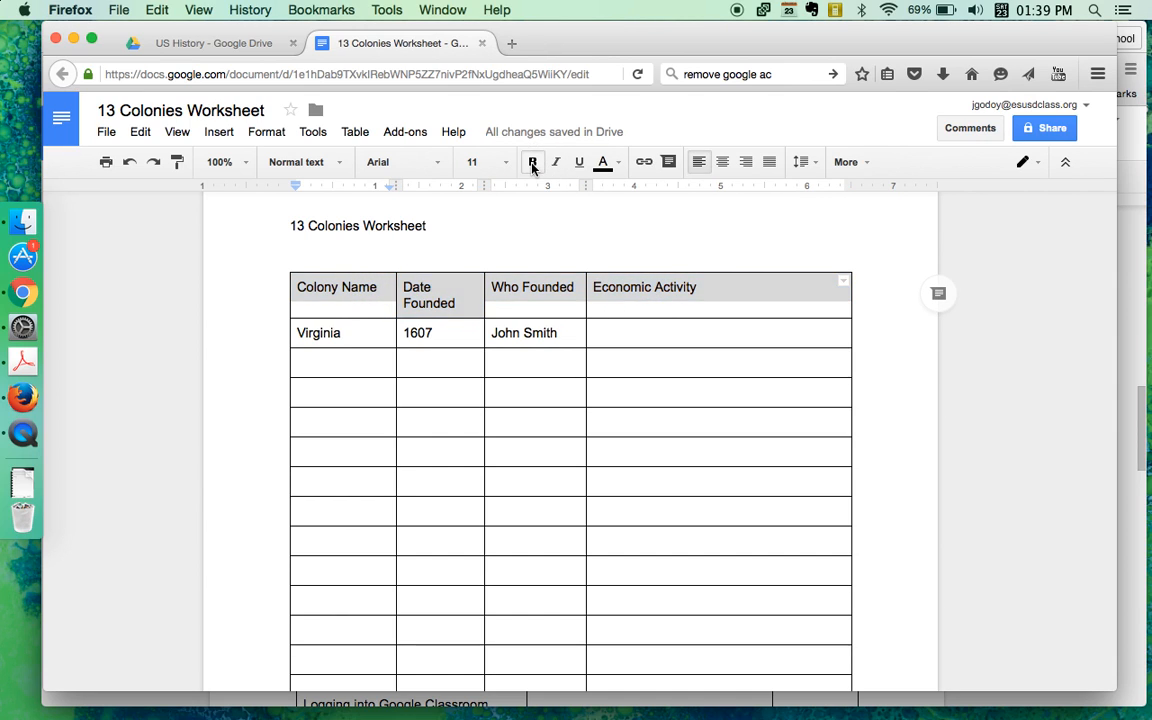
click(722, 162)
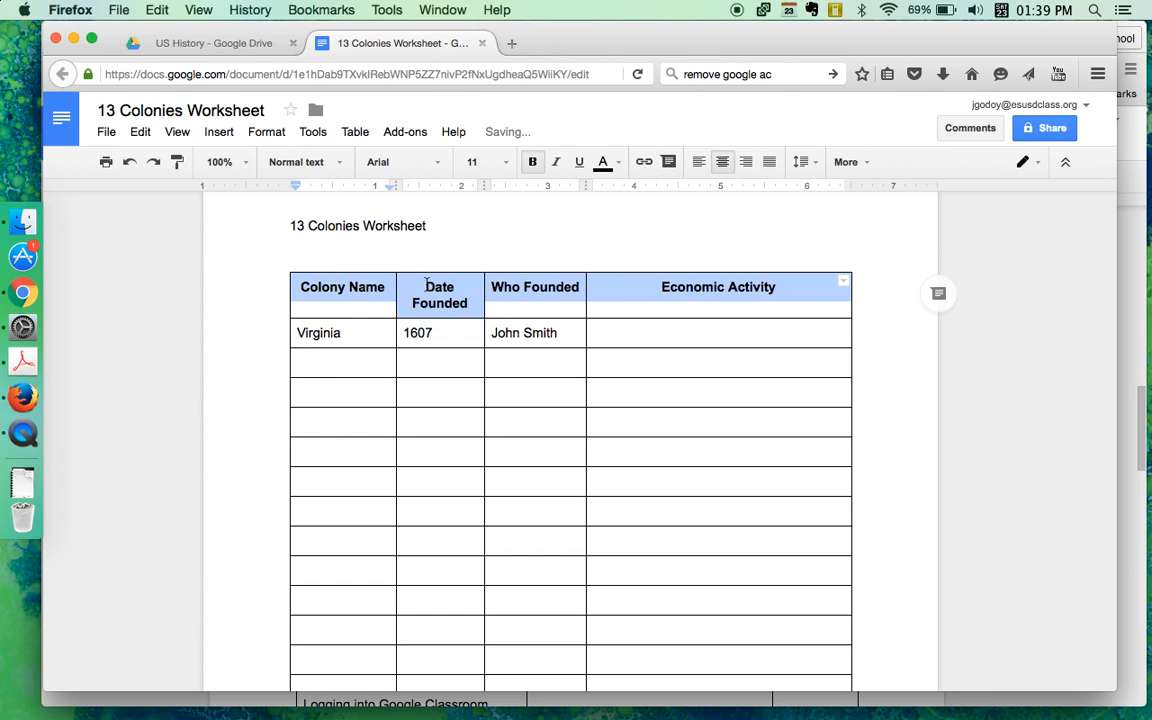
Set the cell background color of the header row to light green.
right_click(604, 292)
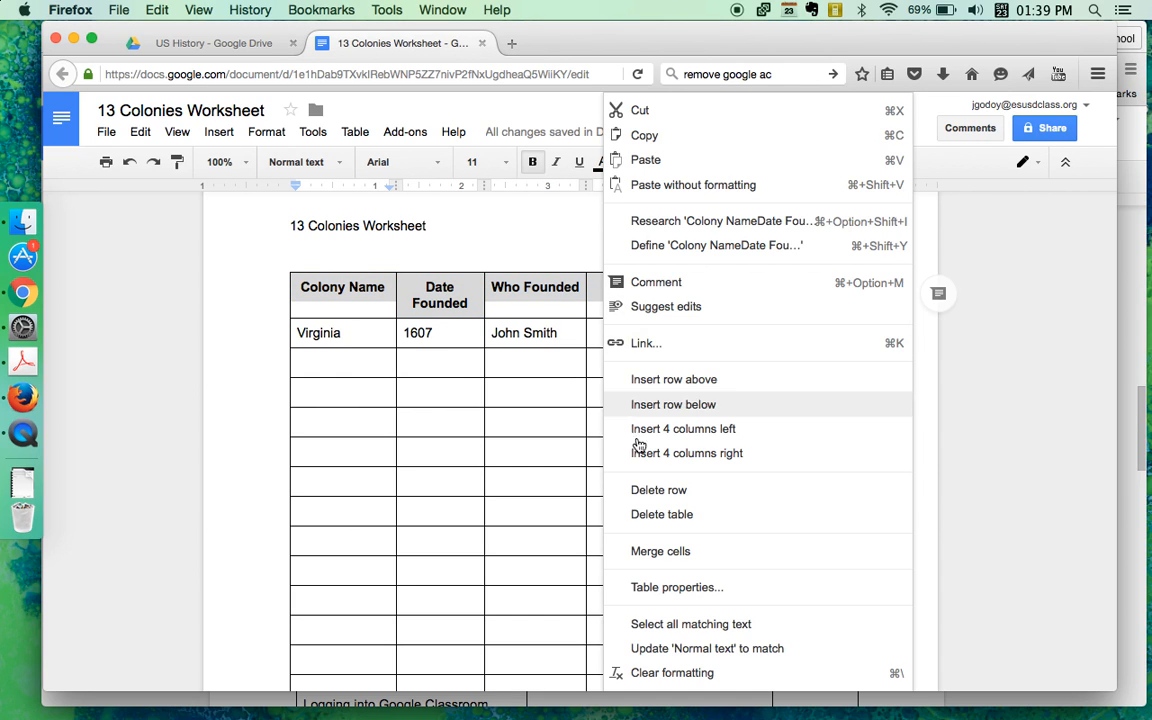
click(688, 588)
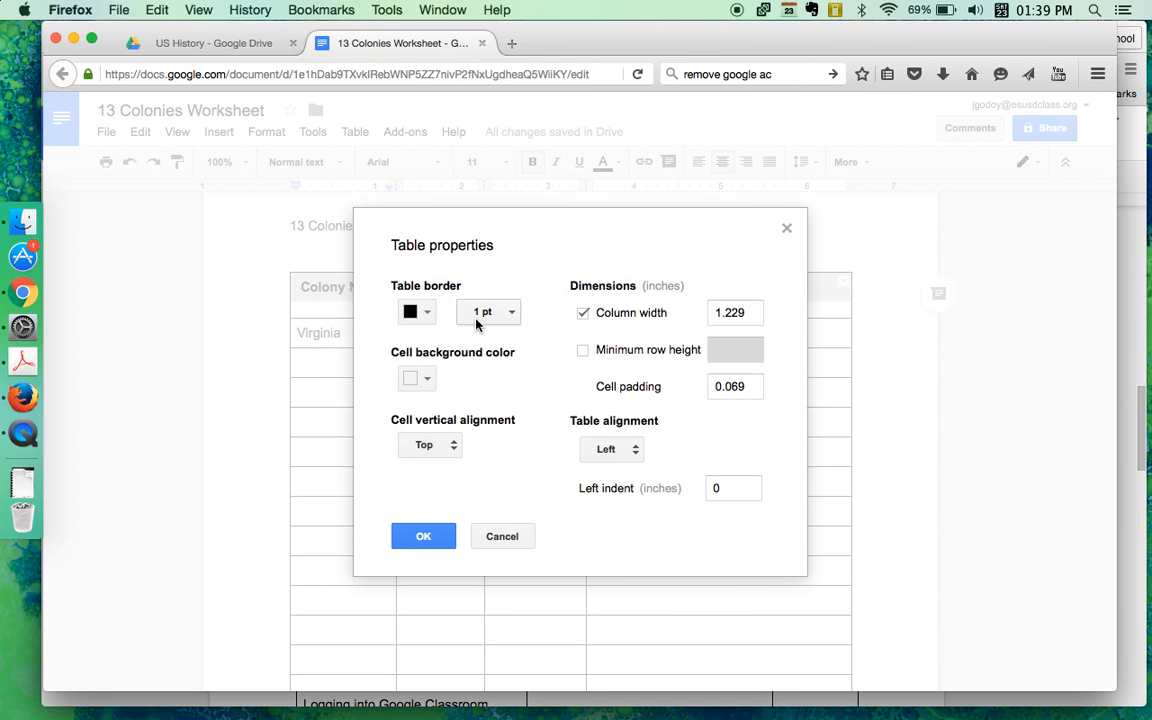
click(428, 379)
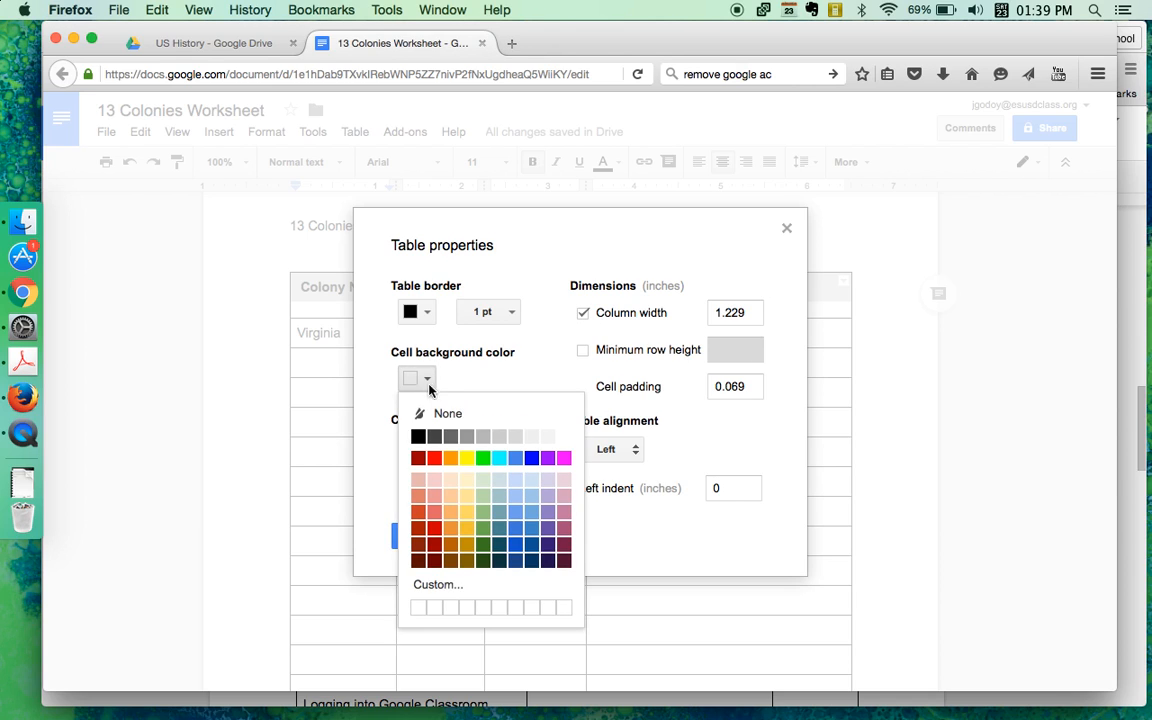
click(483, 481)
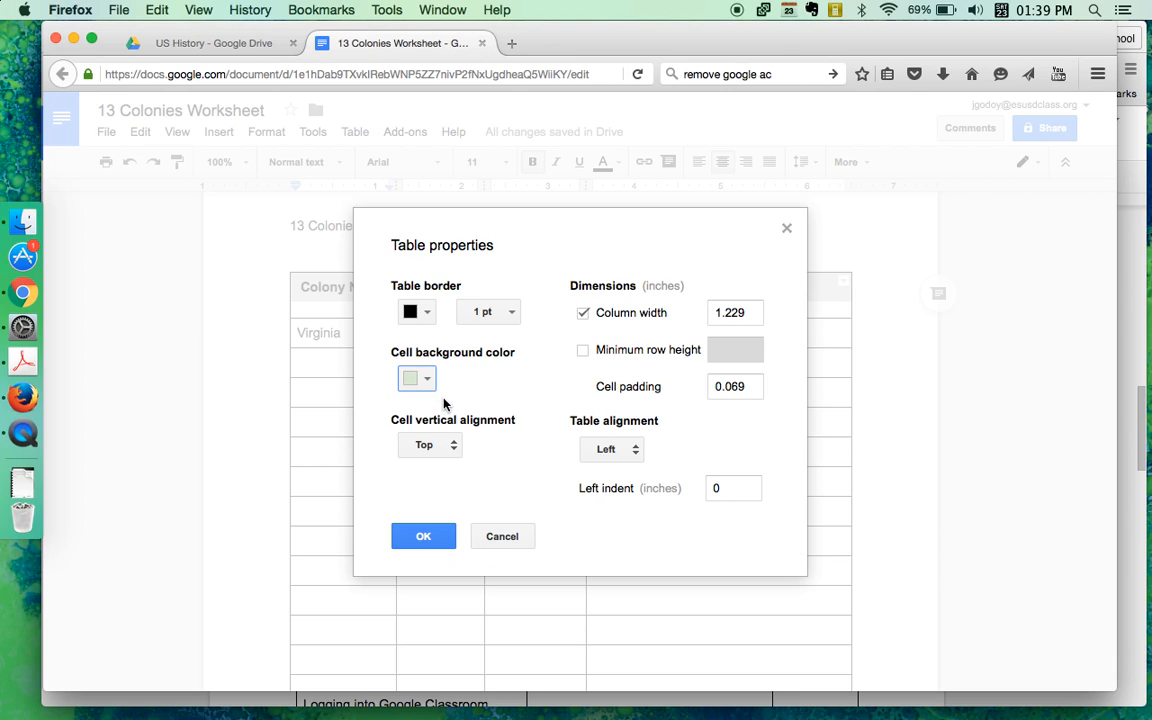
click(436, 543)
click(560, 398)
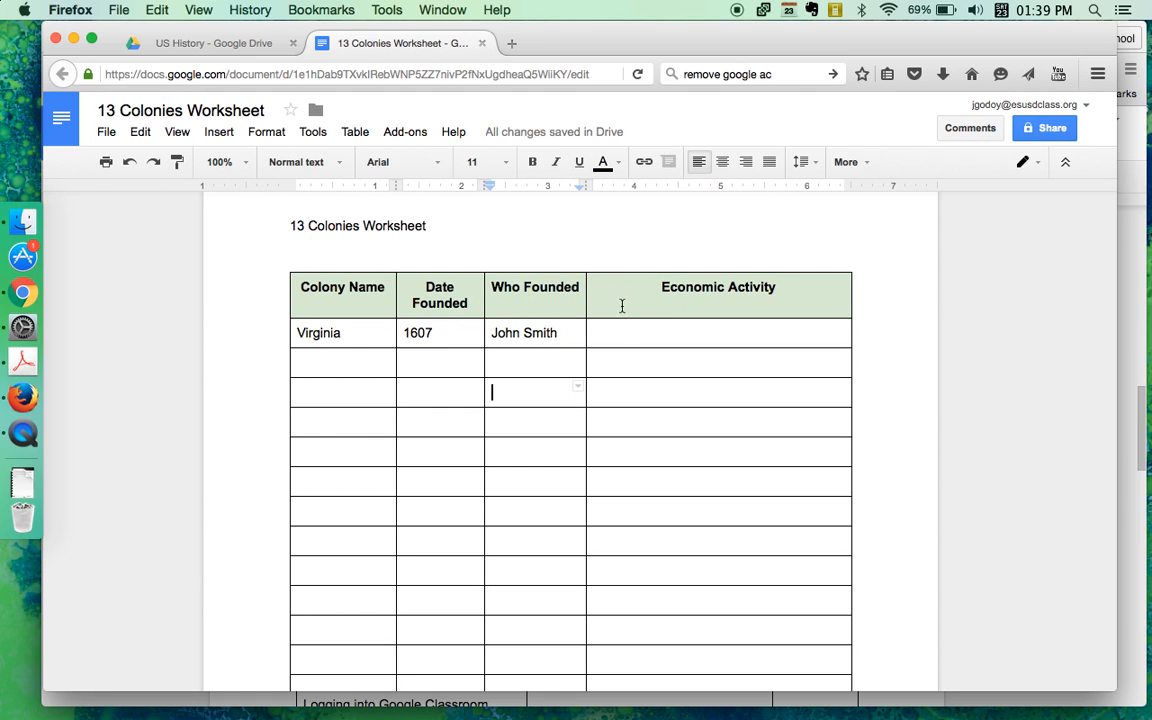
Set the cell vertical alignment of the header row to Center.
drag(385, 303, 633, 288)
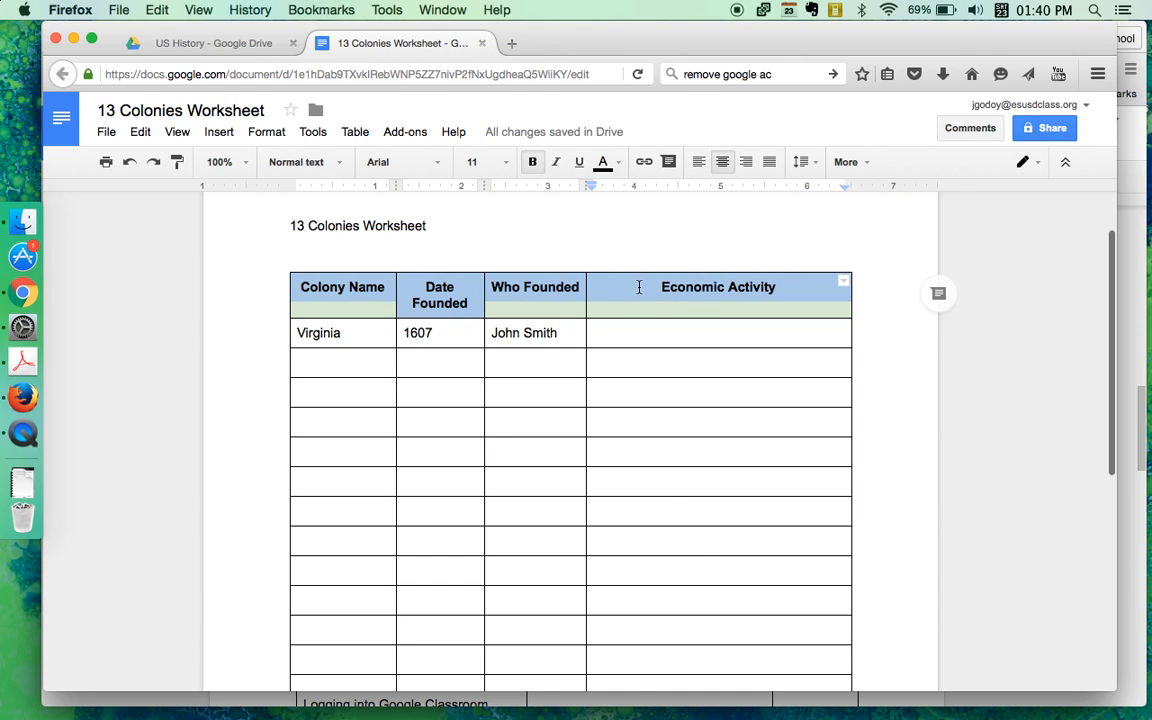
right_click(639, 287)
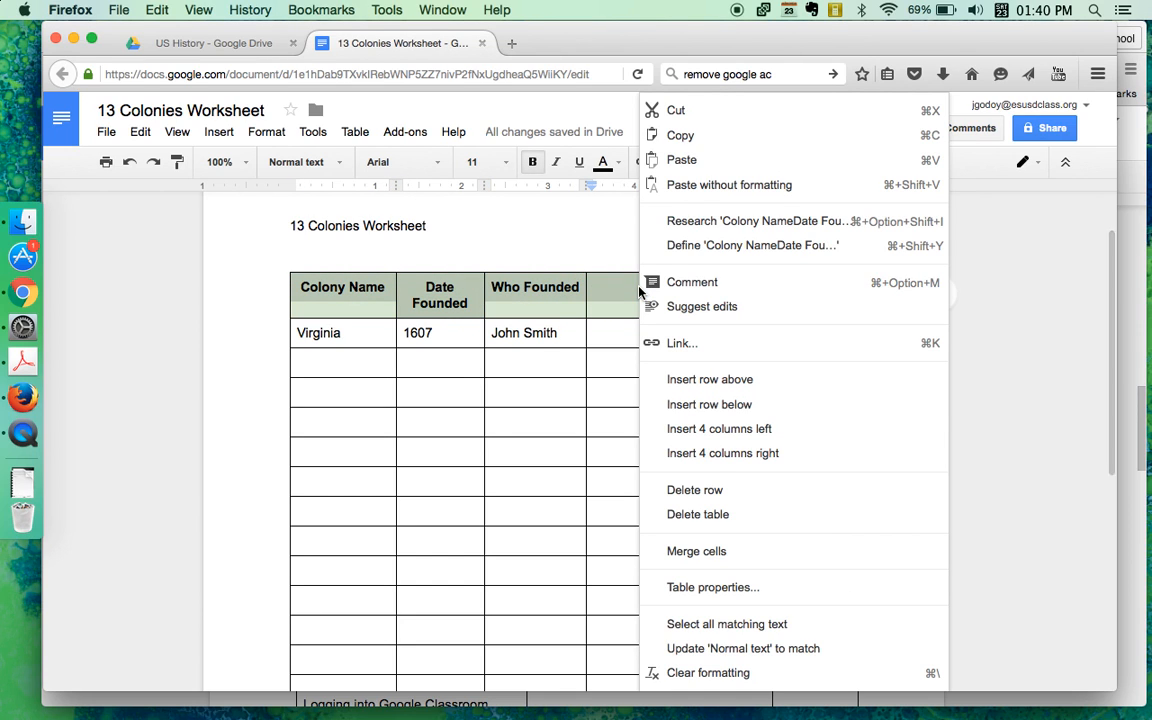
click(685, 590)
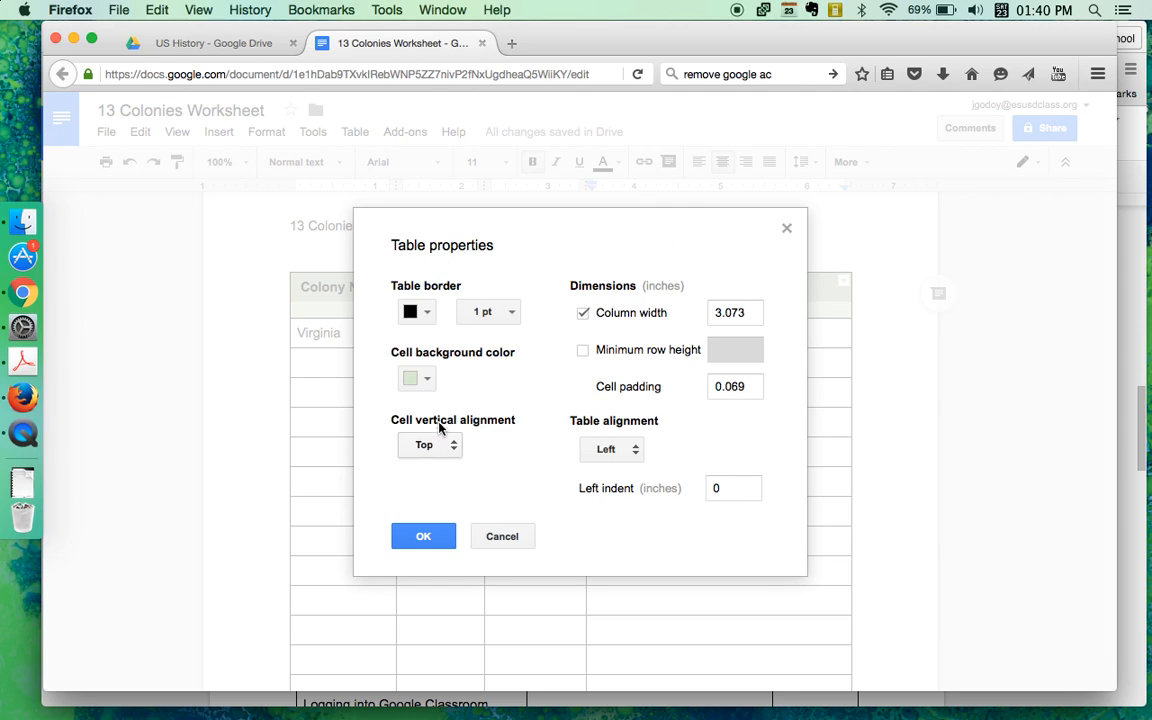
click(452, 450)
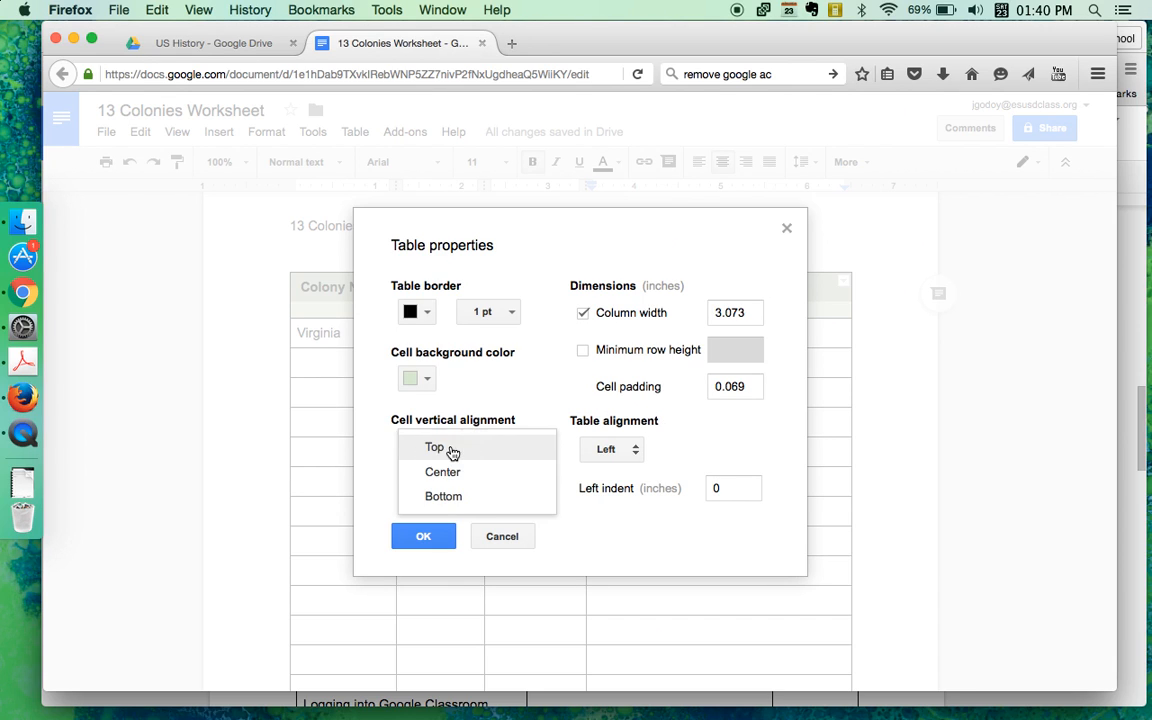
click(433, 471)
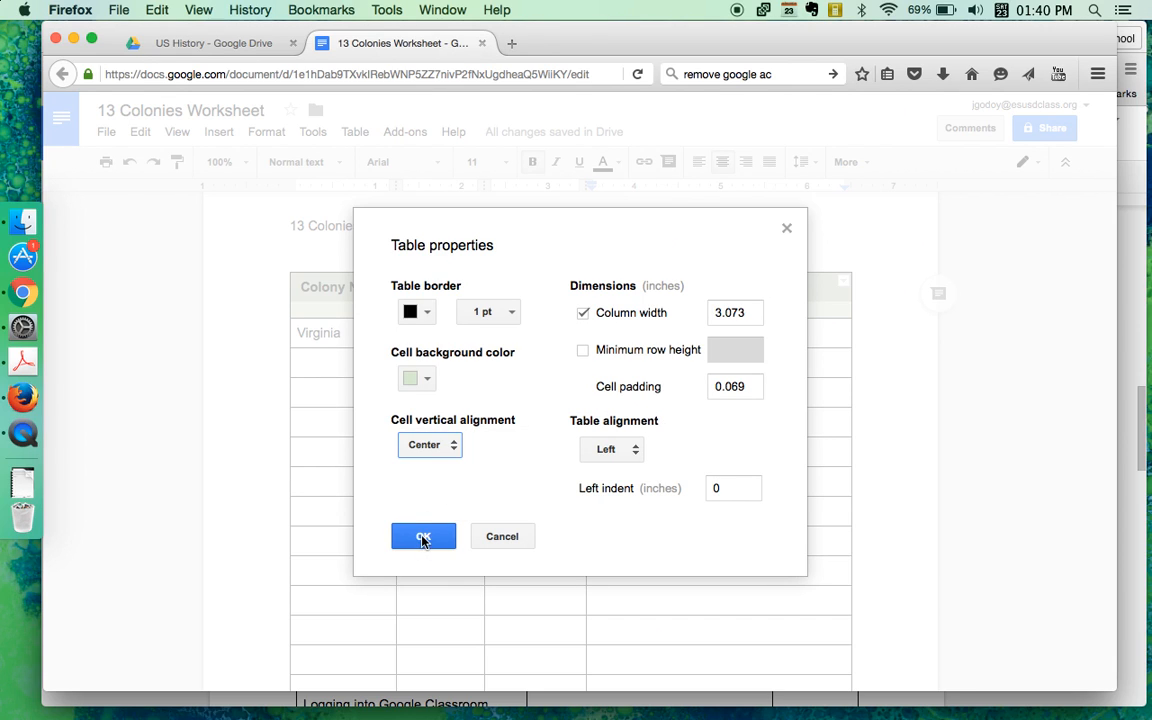
click(423, 538)
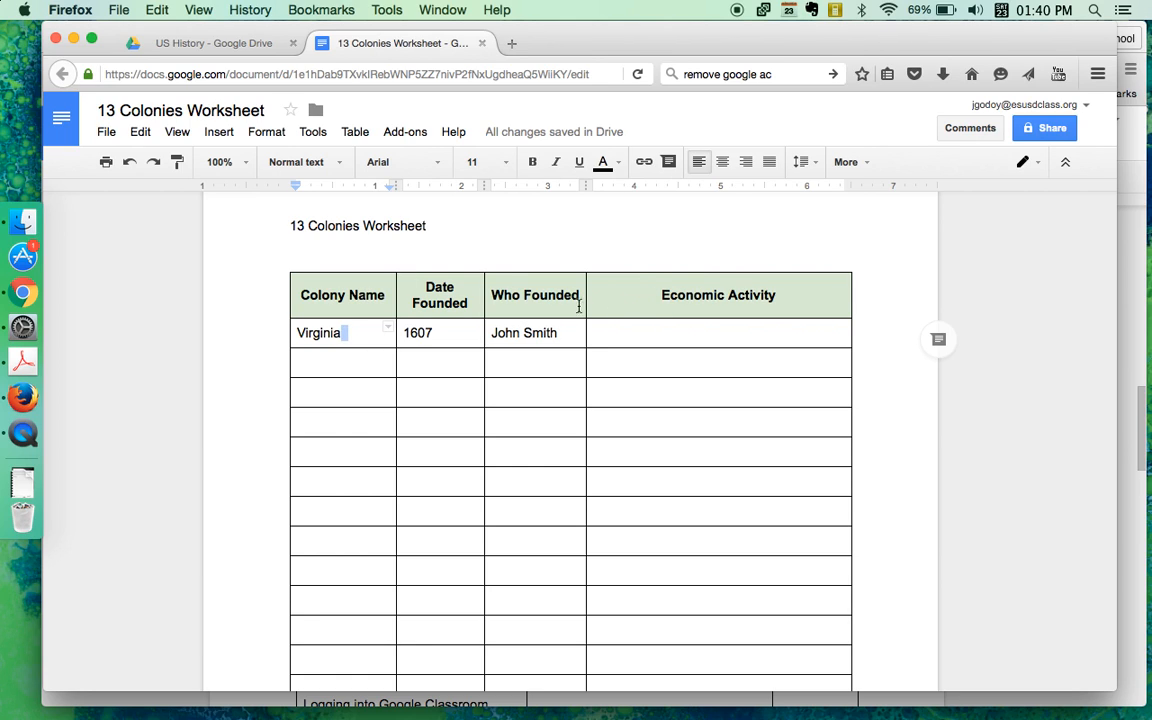
Thicken the bottom border of the table's header row to 3 pt.
click(619, 293)
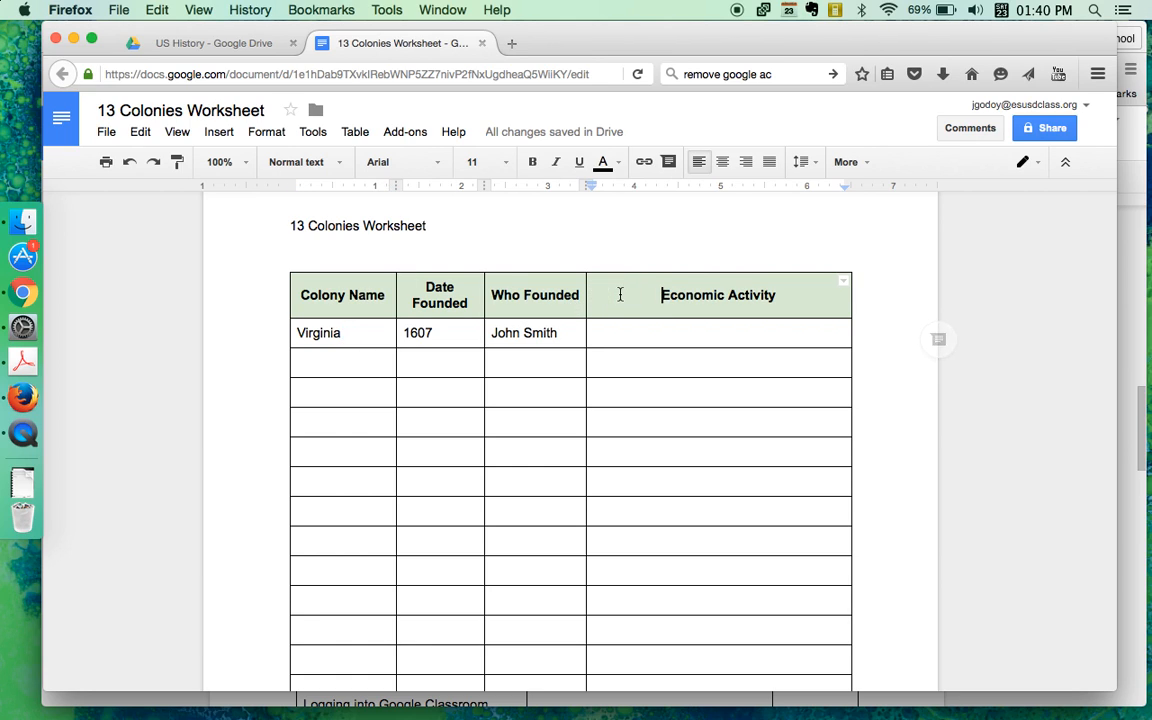
drag(389, 293, 643, 298)
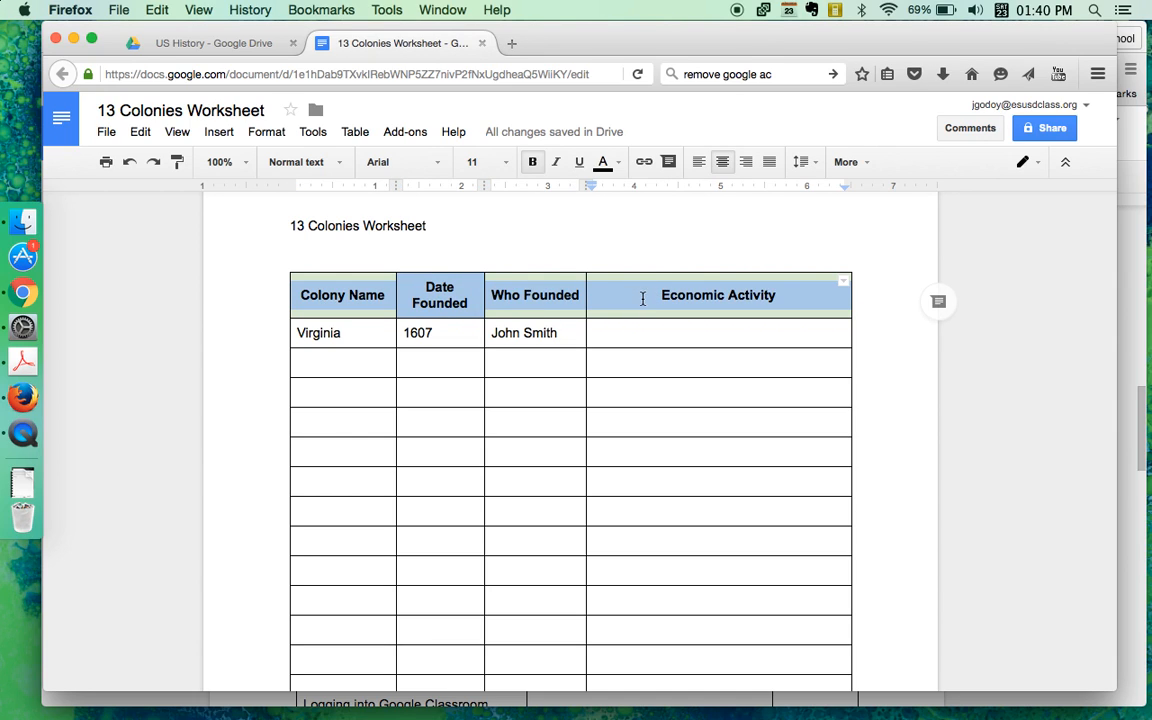
click(845, 285)
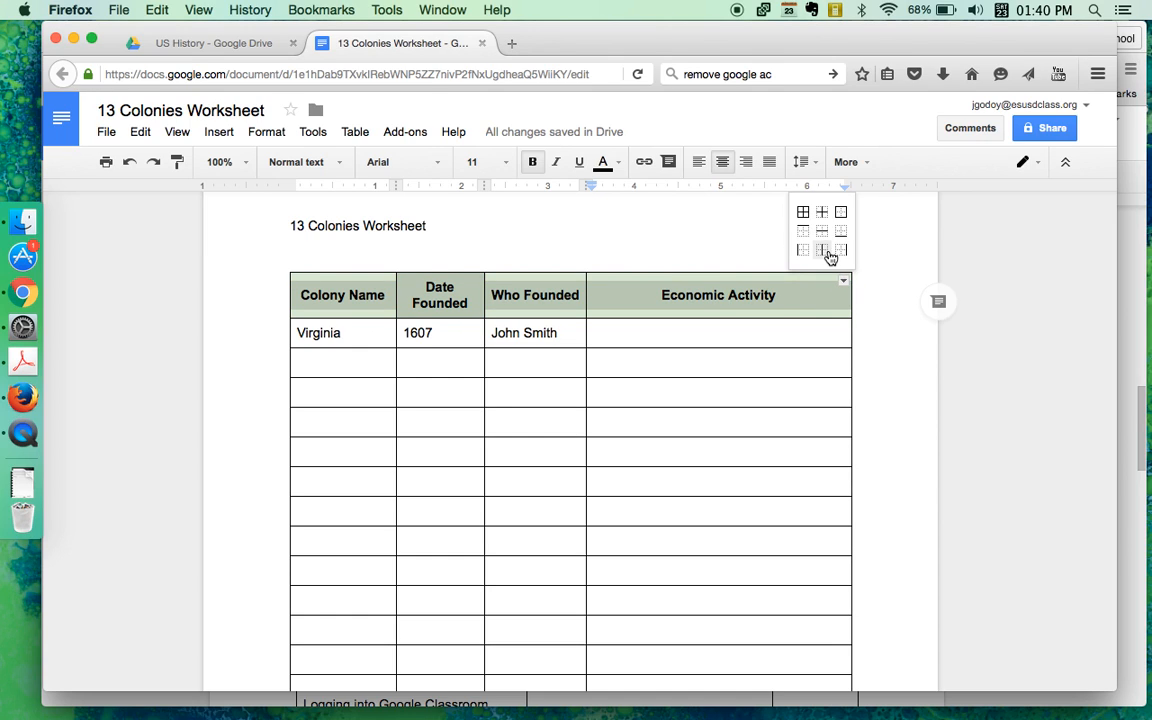
click(842, 231)
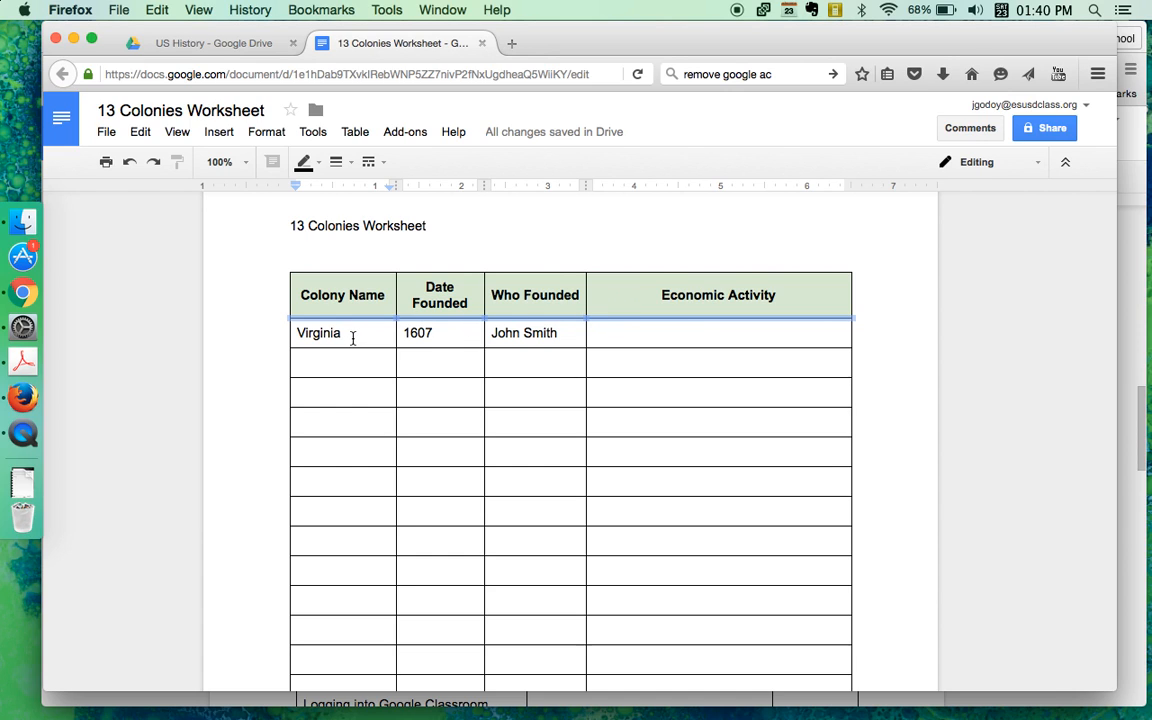
click(320, 166)
click(320, 166)
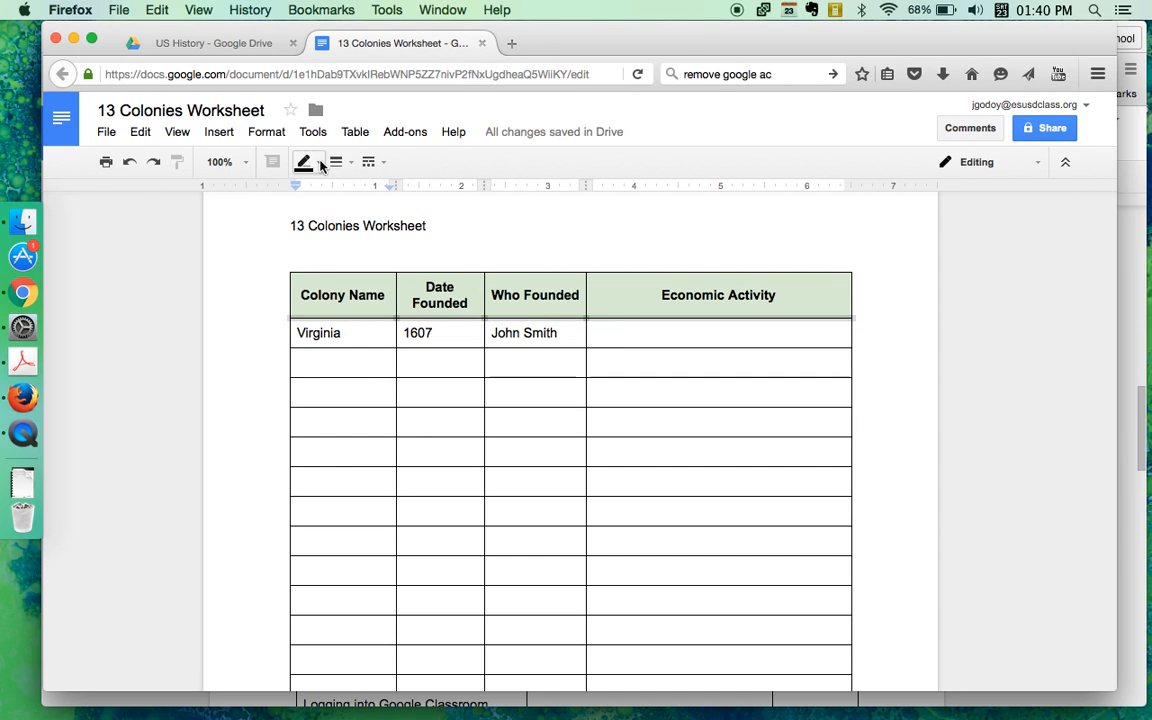
click(352, 166)
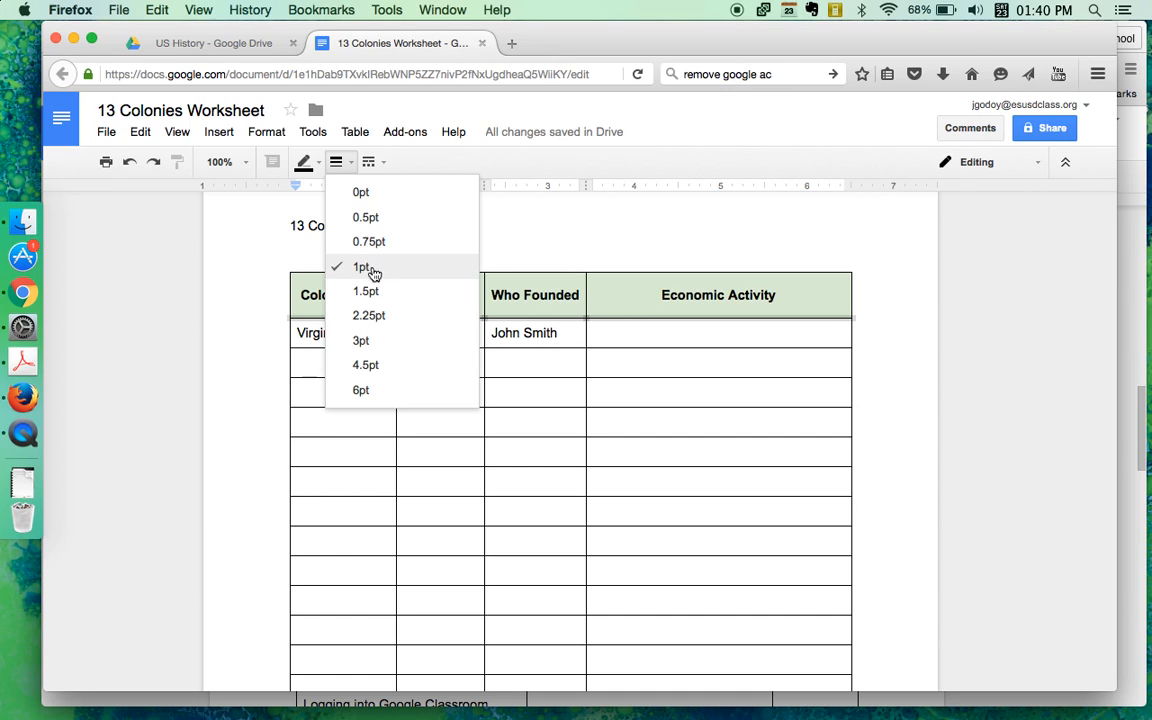
click(361, 340)
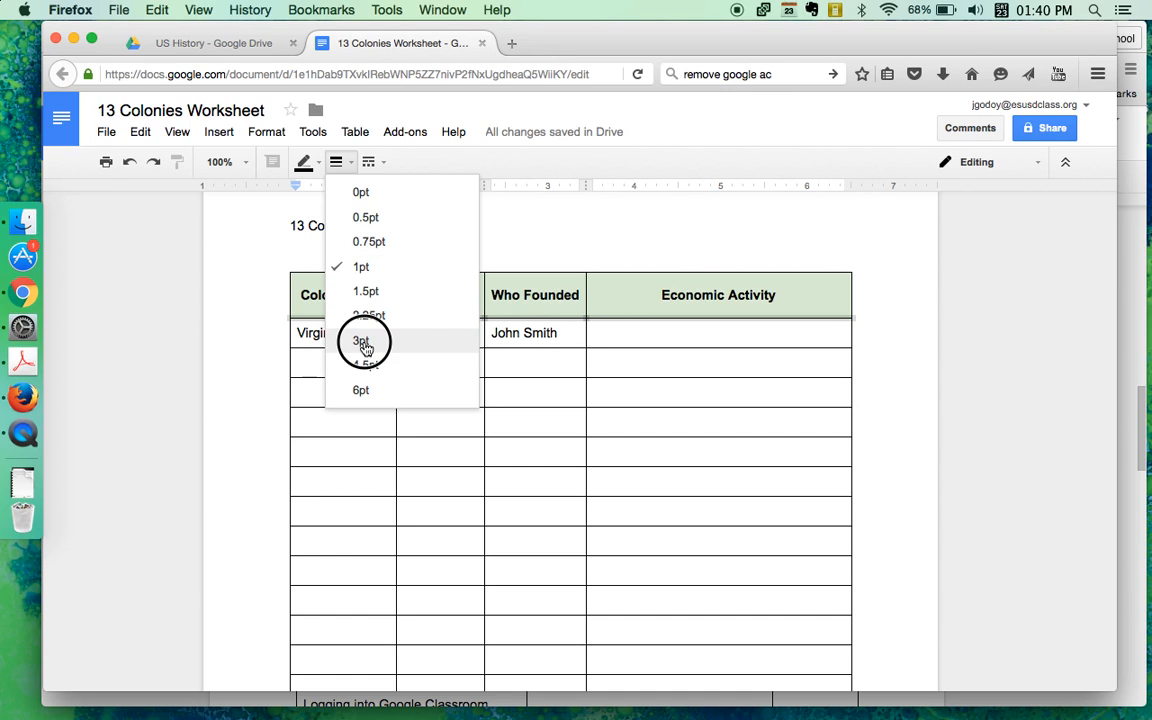
click(576, 337)
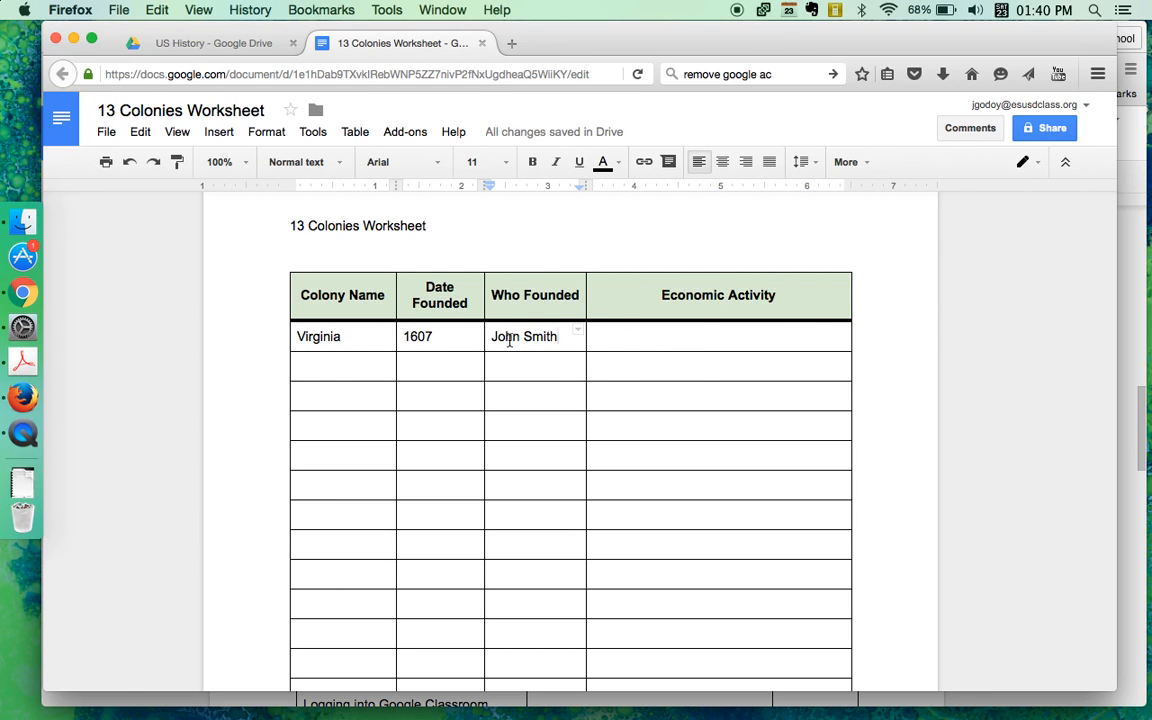
Format the title "13 Colonies Worksheet" above the table as bold, 14 pt and horizontally centered.
scroll(531, 488, down, 5)
scroll(531, 488, up, 7)
scroll(531, 488, down, 7)
scroll(531, 488, up, 6)
scroll(530, 489, down, 1)
triple_click(354, 281)
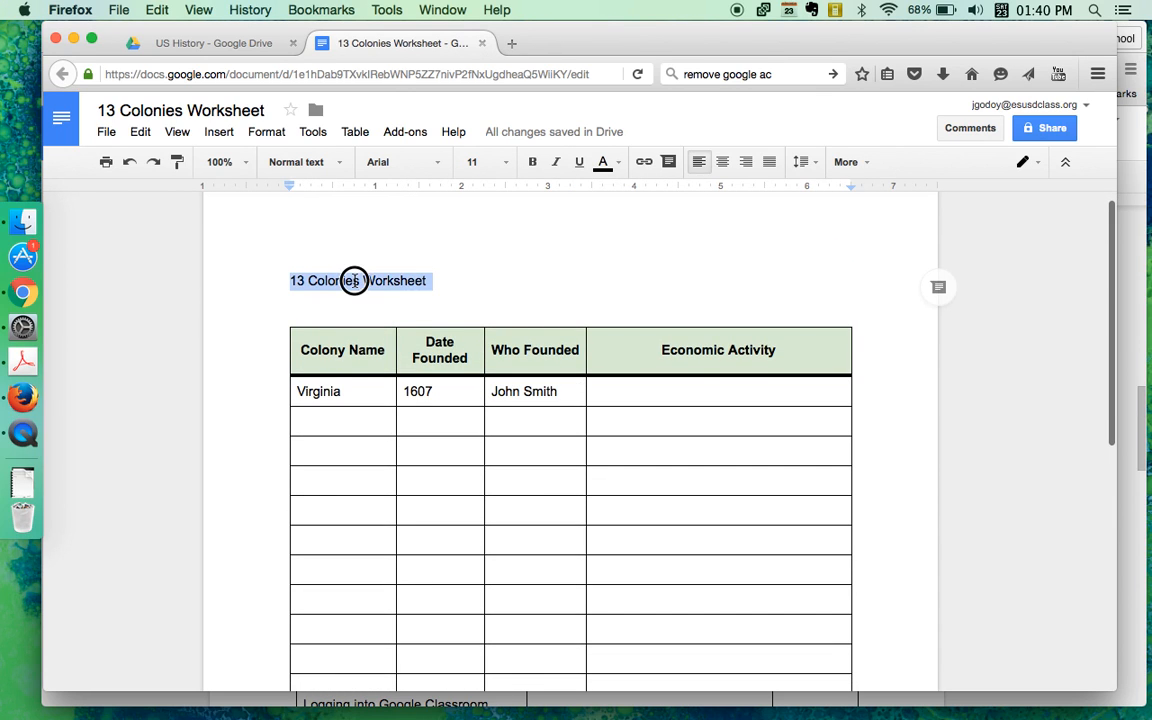
click(506, 162)
click(492, 318)
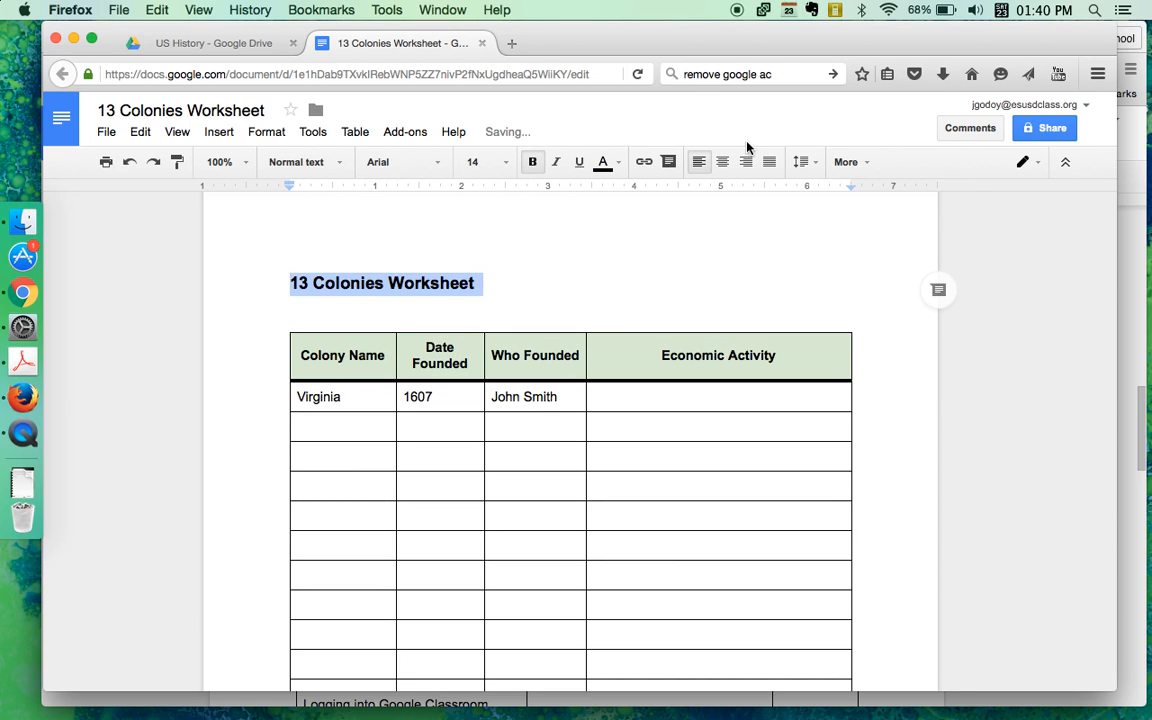
click(730, 163)
Enter the text "Instruction" on the blank line between the title and the table.
click(351, 313)
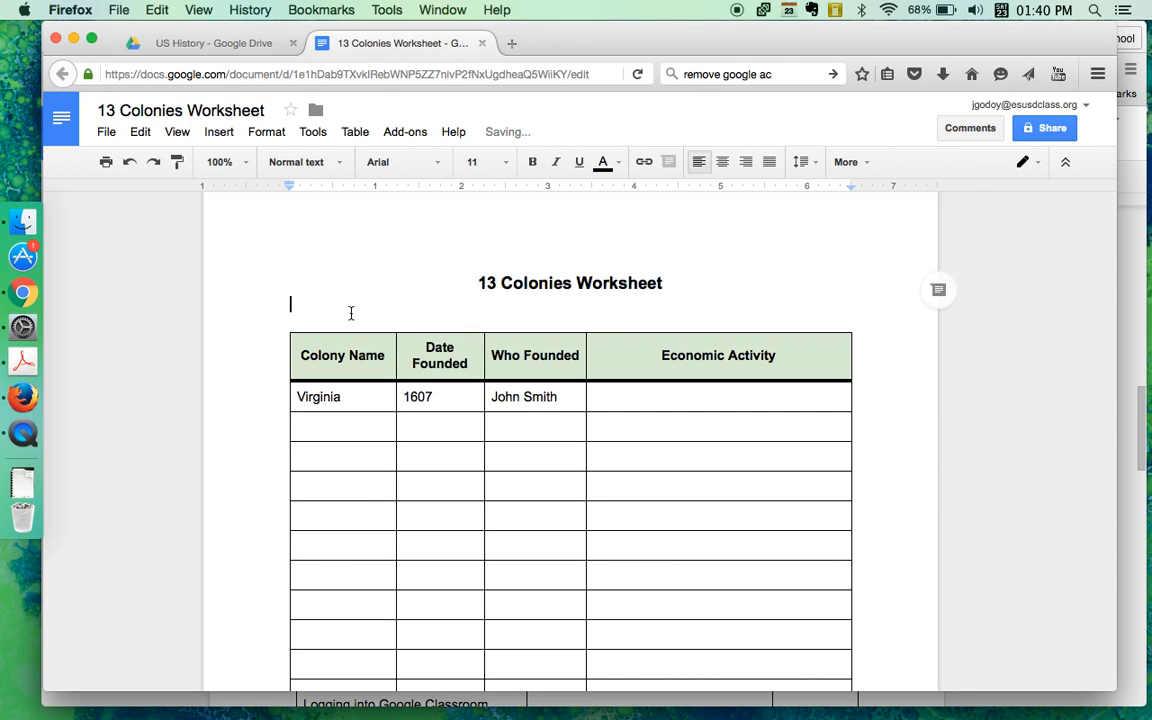
text(Instruction)
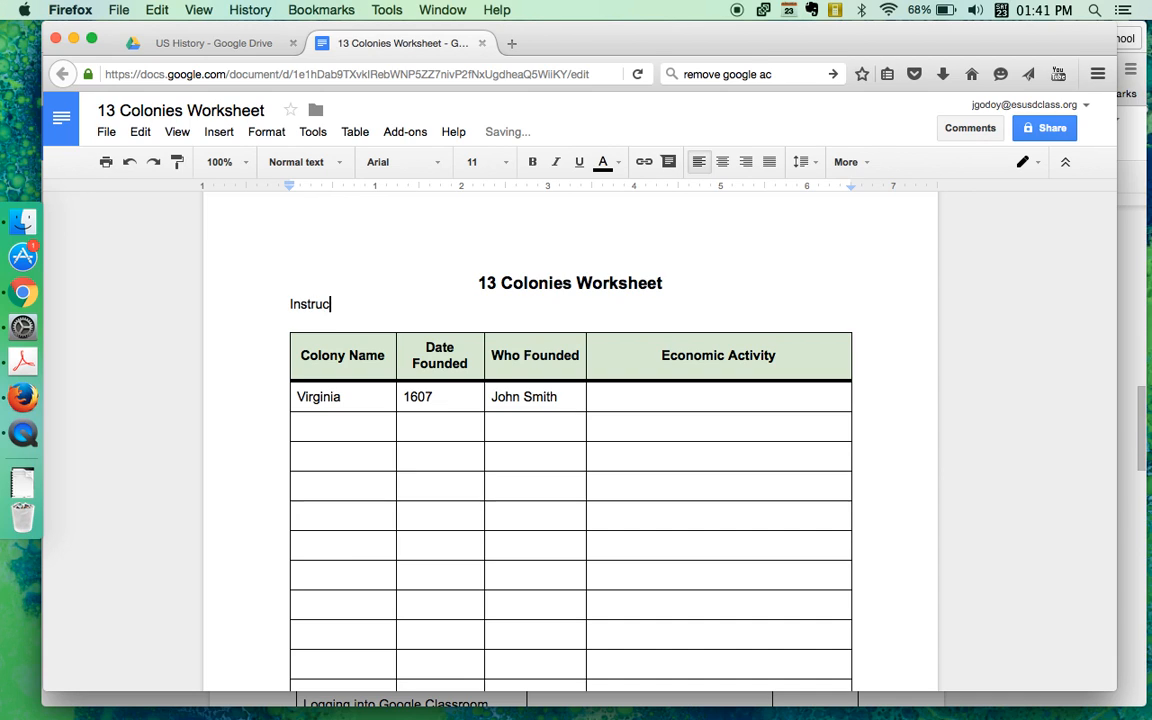